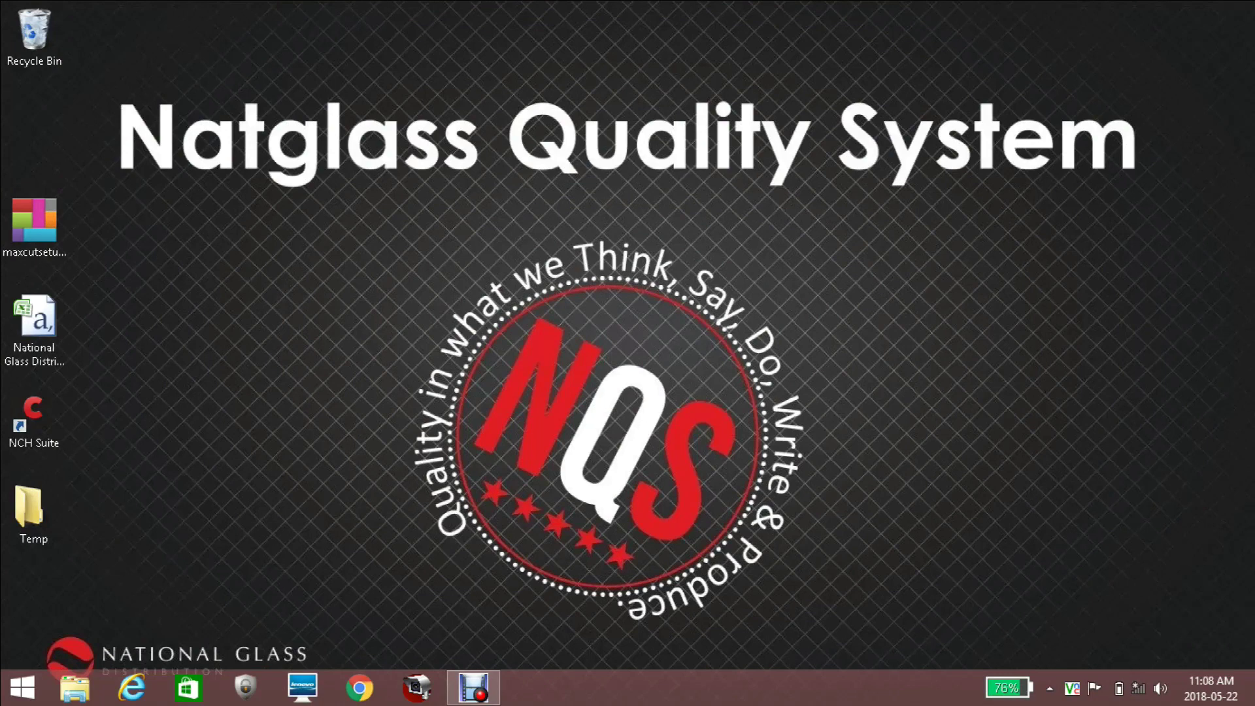
# - Install Maxcut from the setup file on the desktop, agreeing to the license terms, and close the installer
pyautogui.click(34, 225)
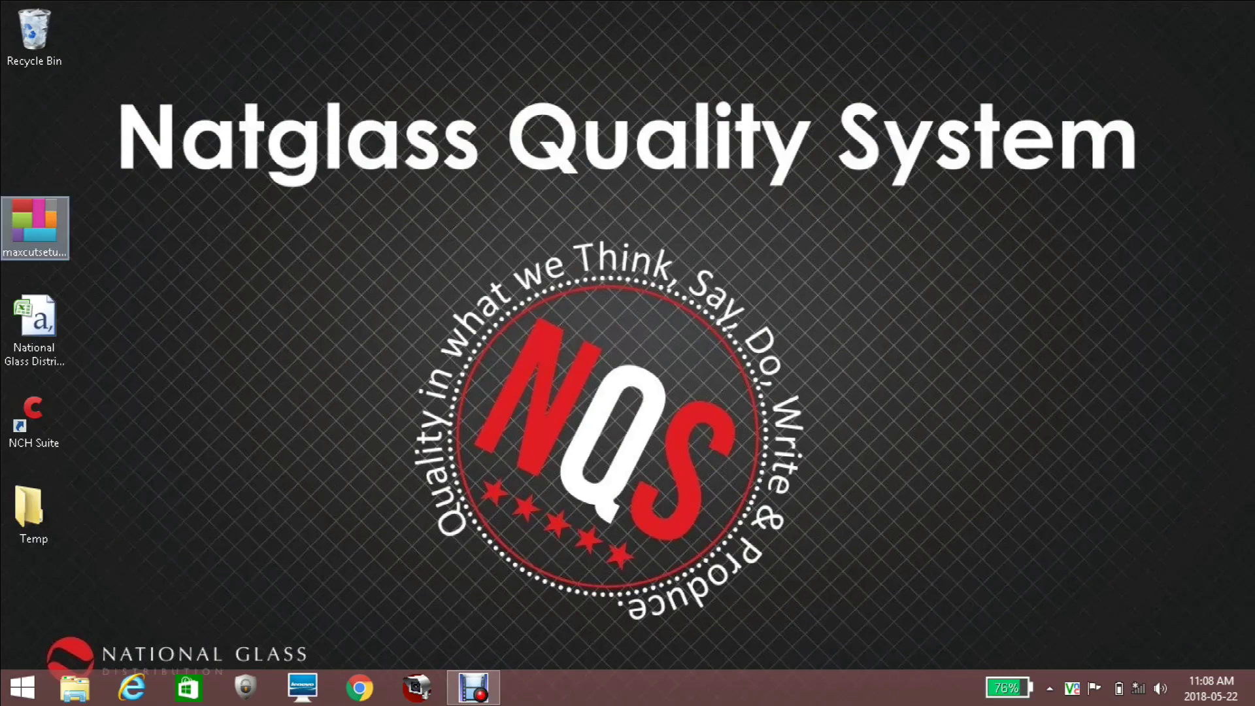
pyautogui.click(34, 330)
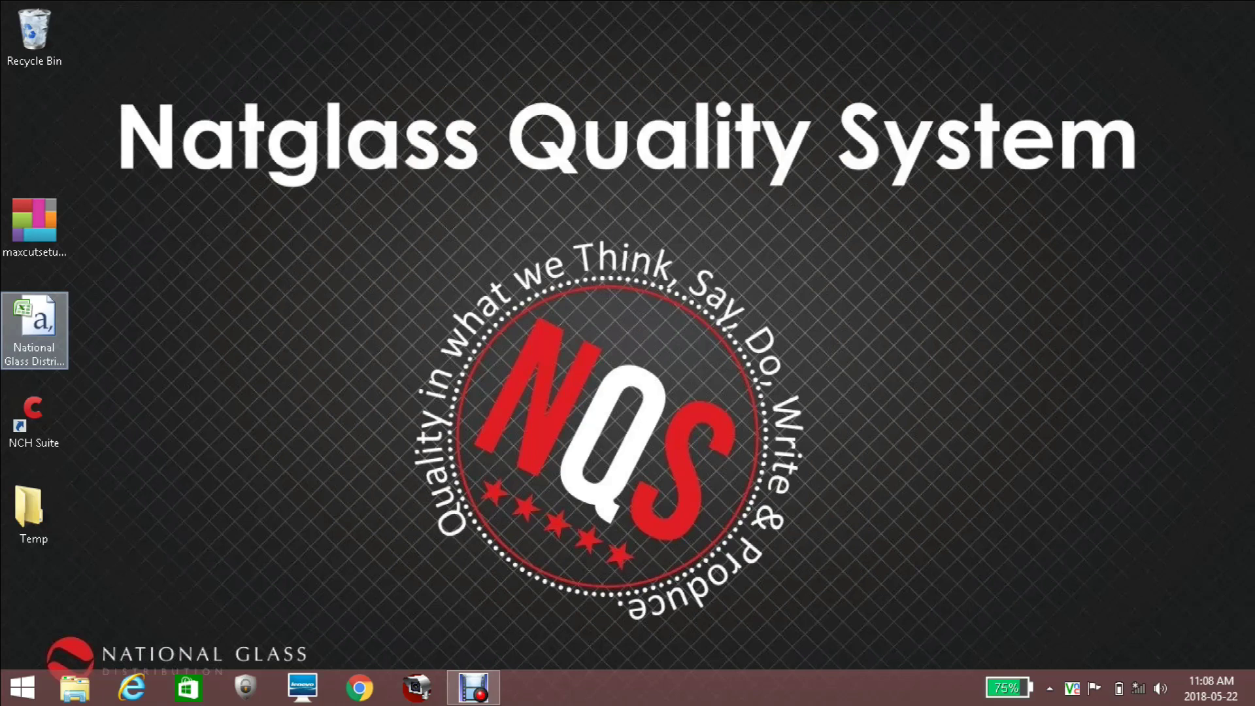
pyautogui.click(34, 226)
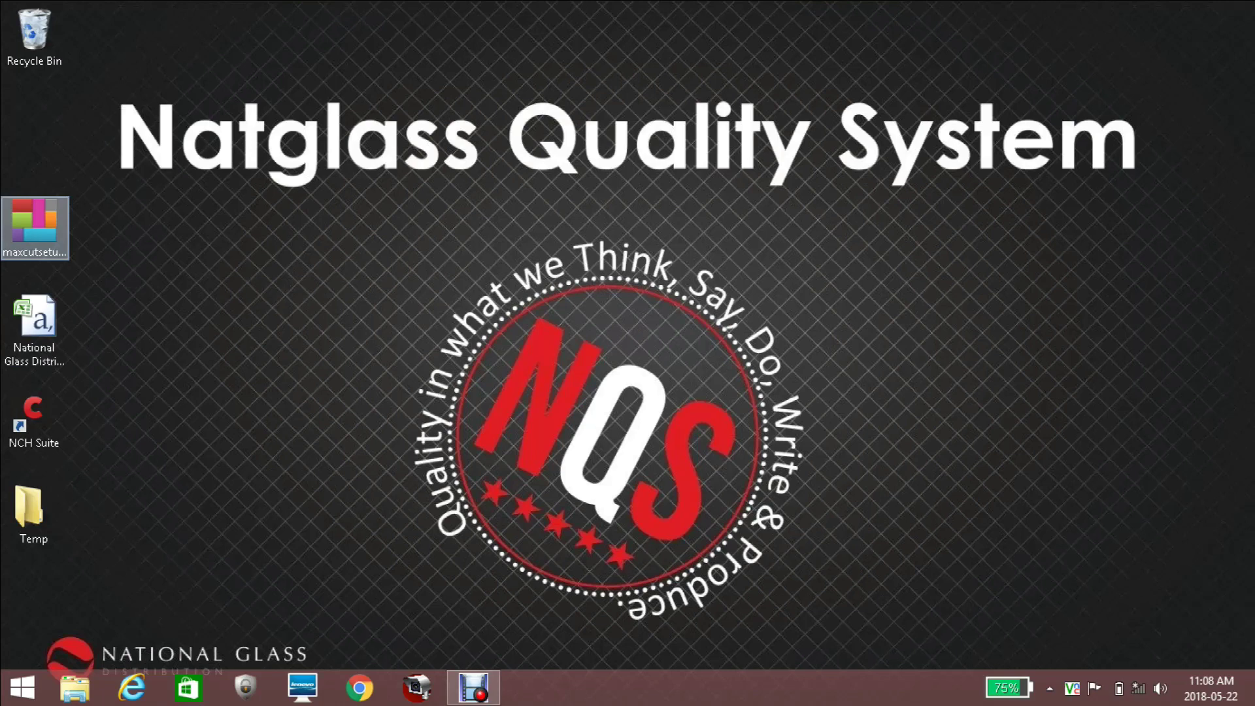
pyautogui.doubleClick(35, 227)
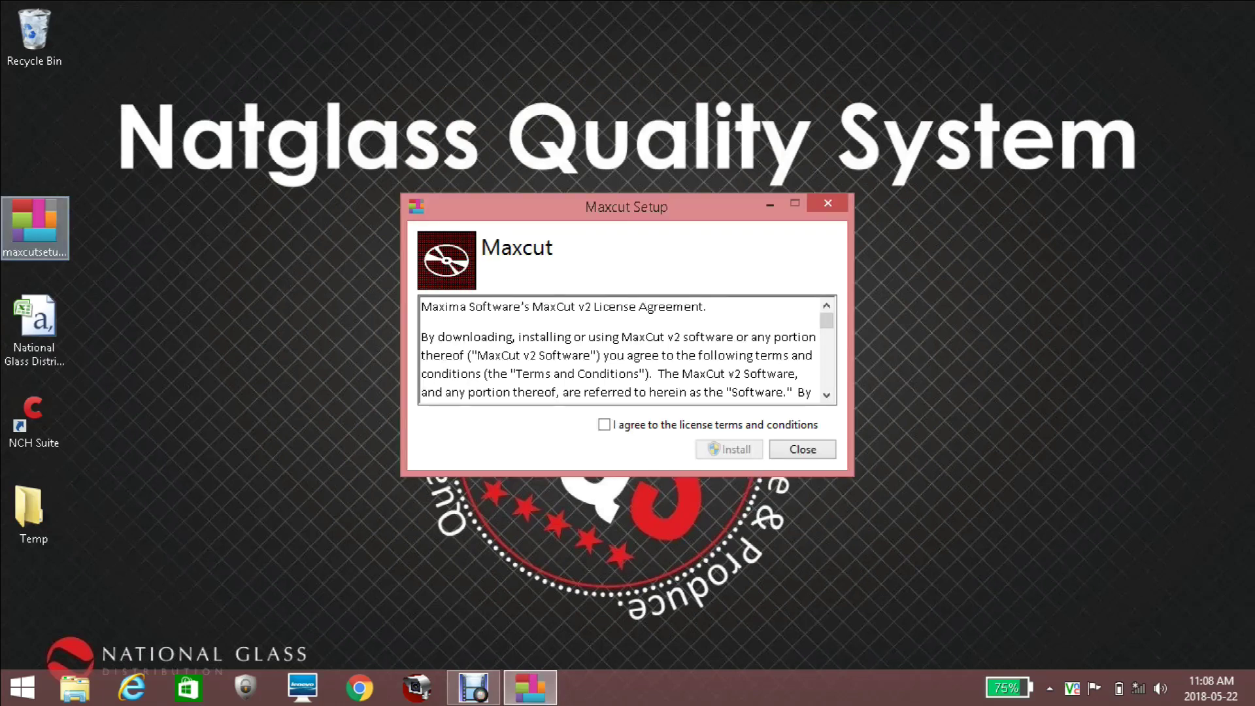
pyautogui.click(604, 424)
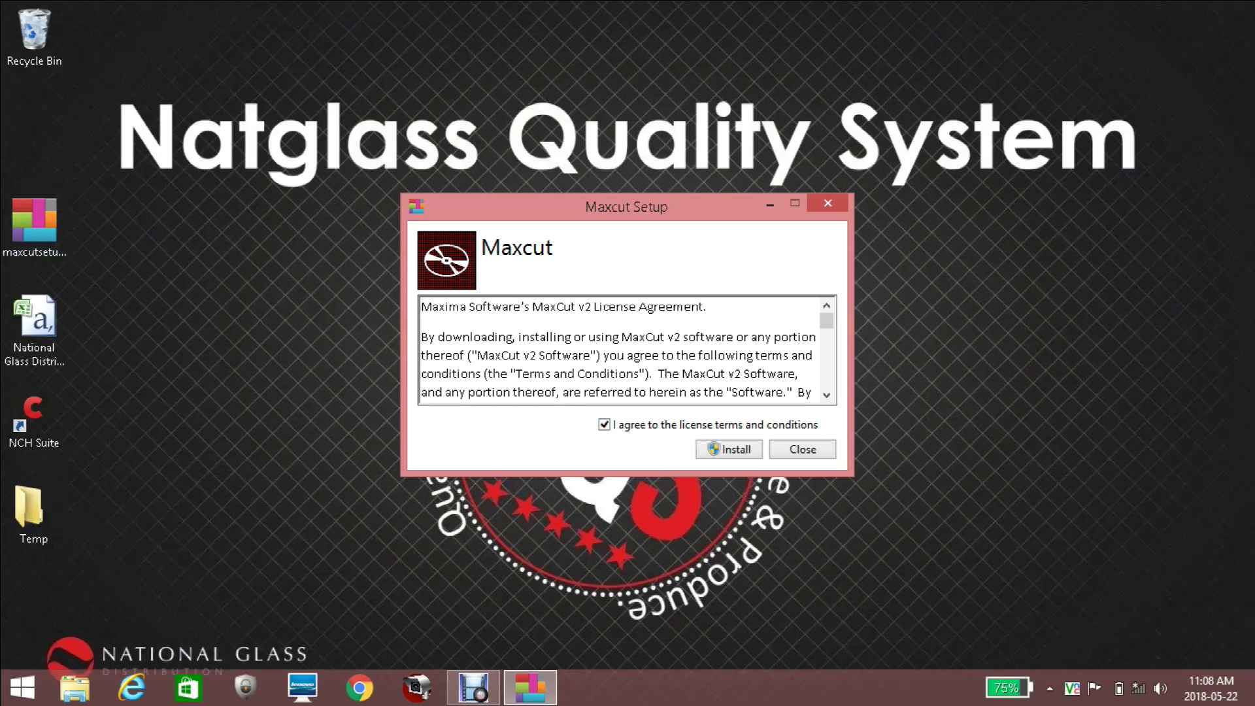
pyautogui.press('Return')
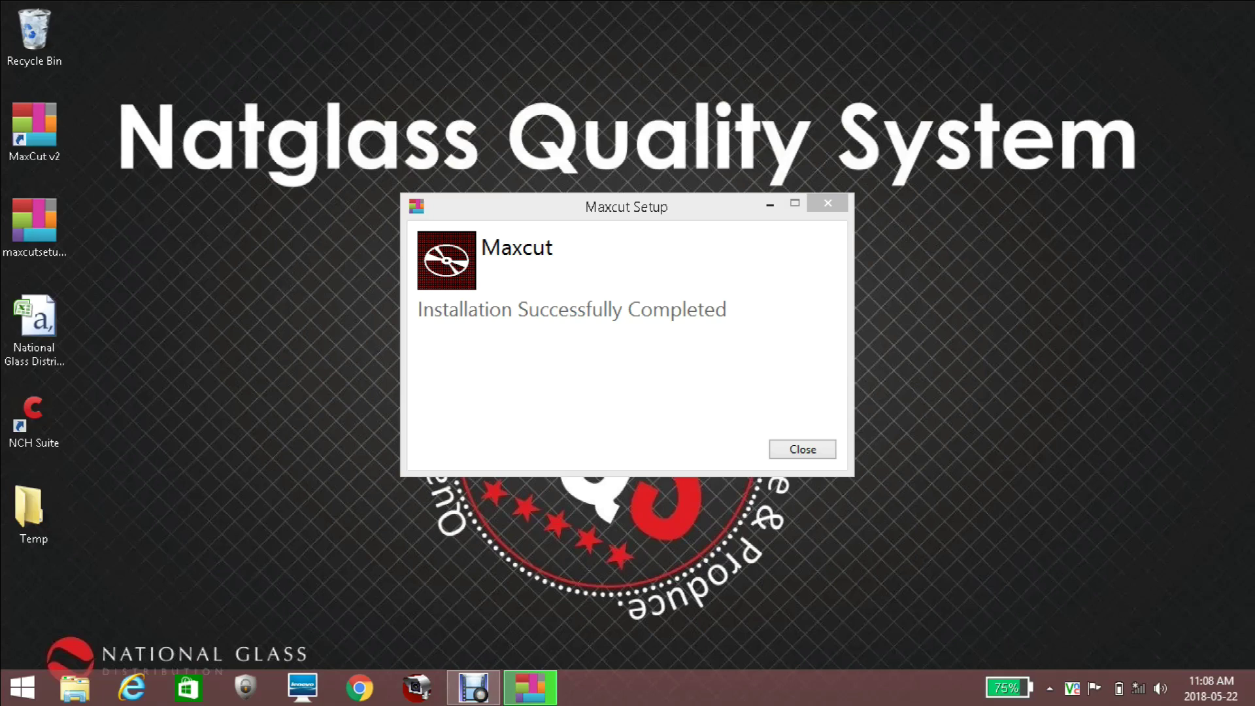
pyautogui.click(802, 450)
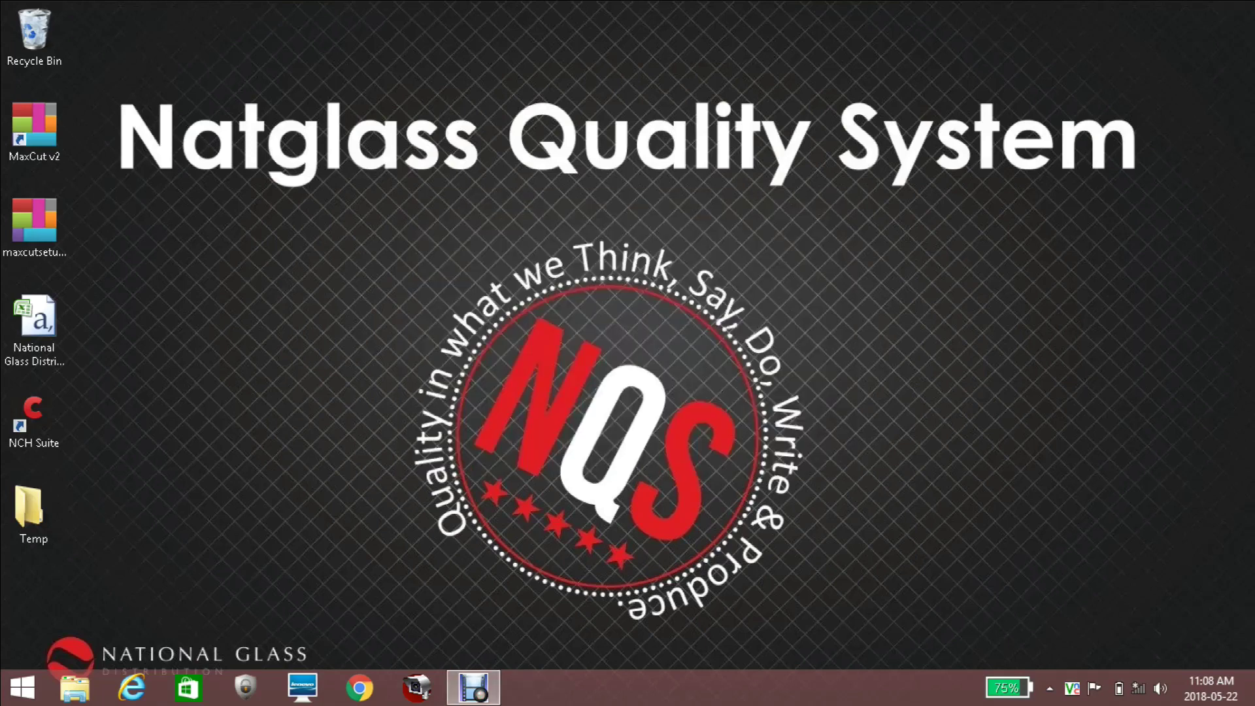
# - Launch MaxCut v2 from the desktop and start the first-time configuration with Simple Setup
pyautogui.click(34, 227)
pyautogui.click(34, 131)
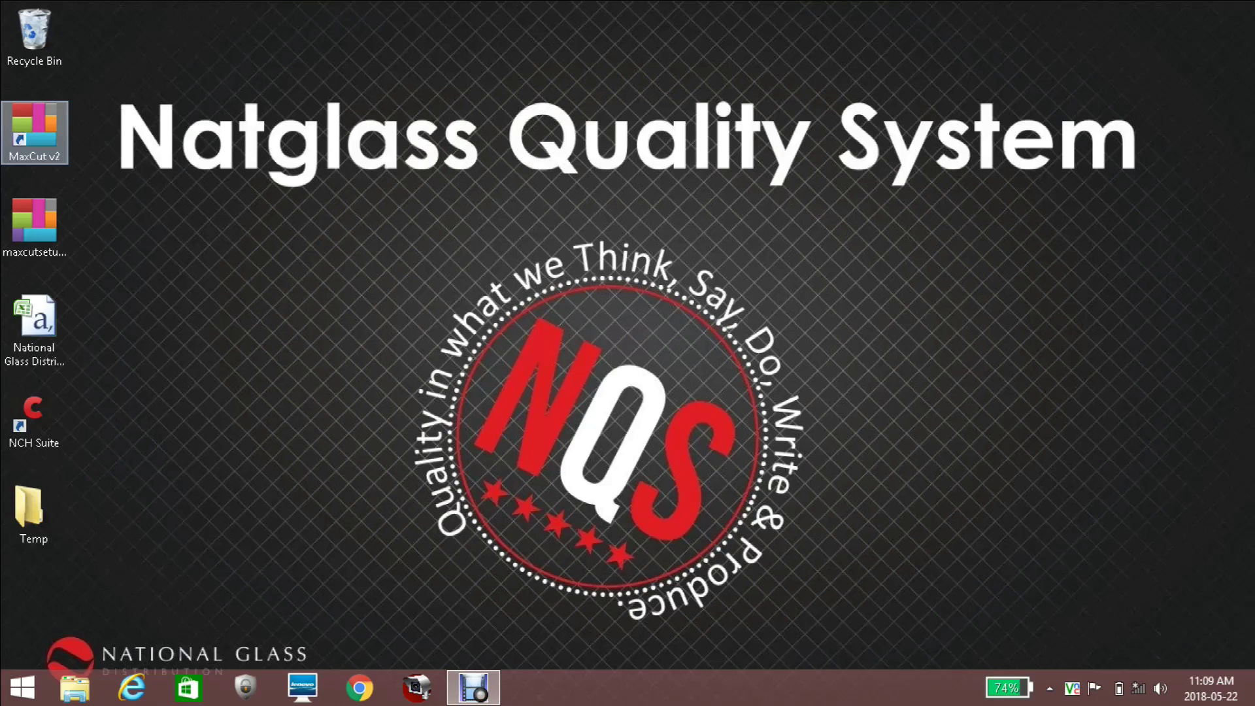
pyautogui.doubleClick(33, 131)
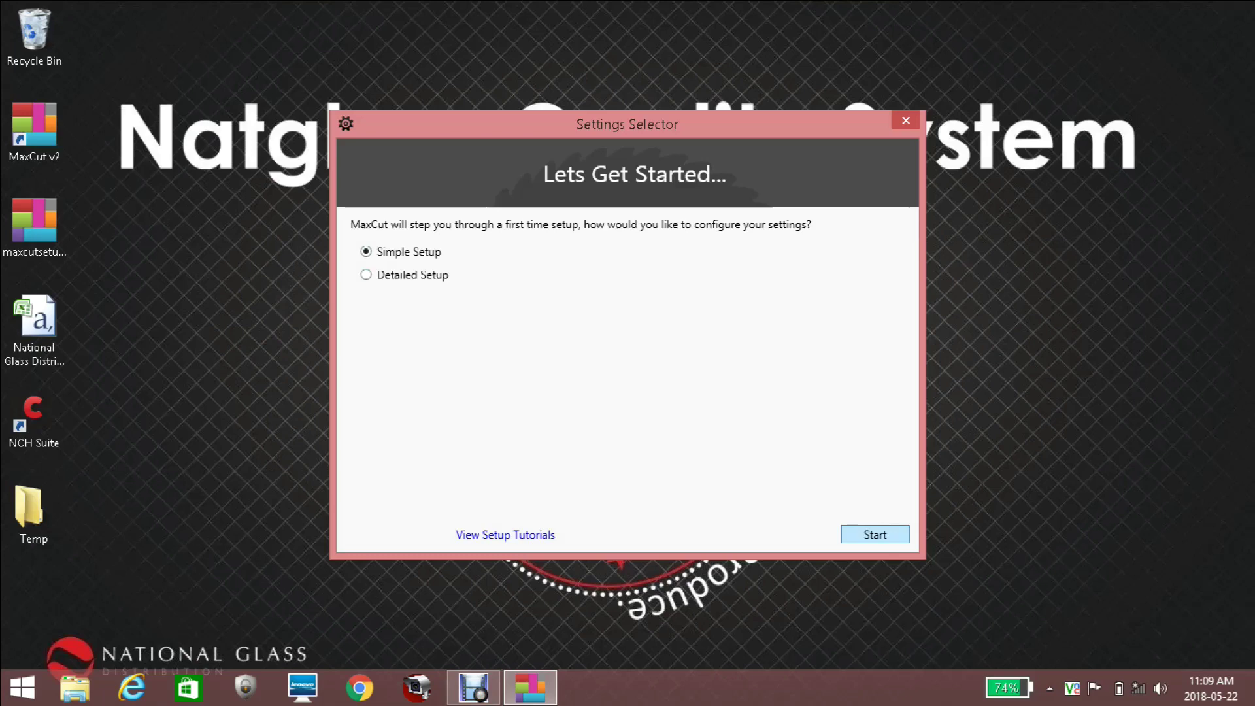
pyautogui.click(874, 534)
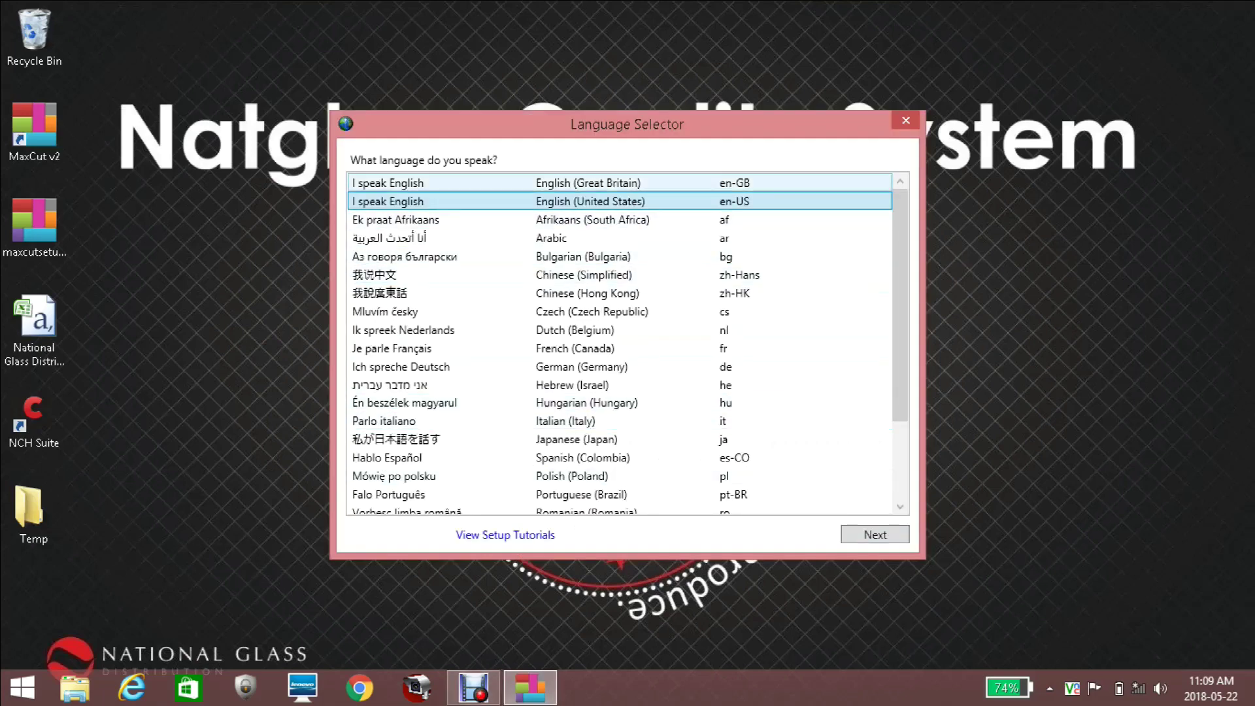
# - Set the language to English (Great Britain) and accept Millimetres as the measurement type
pyautogui.click(588, 183)
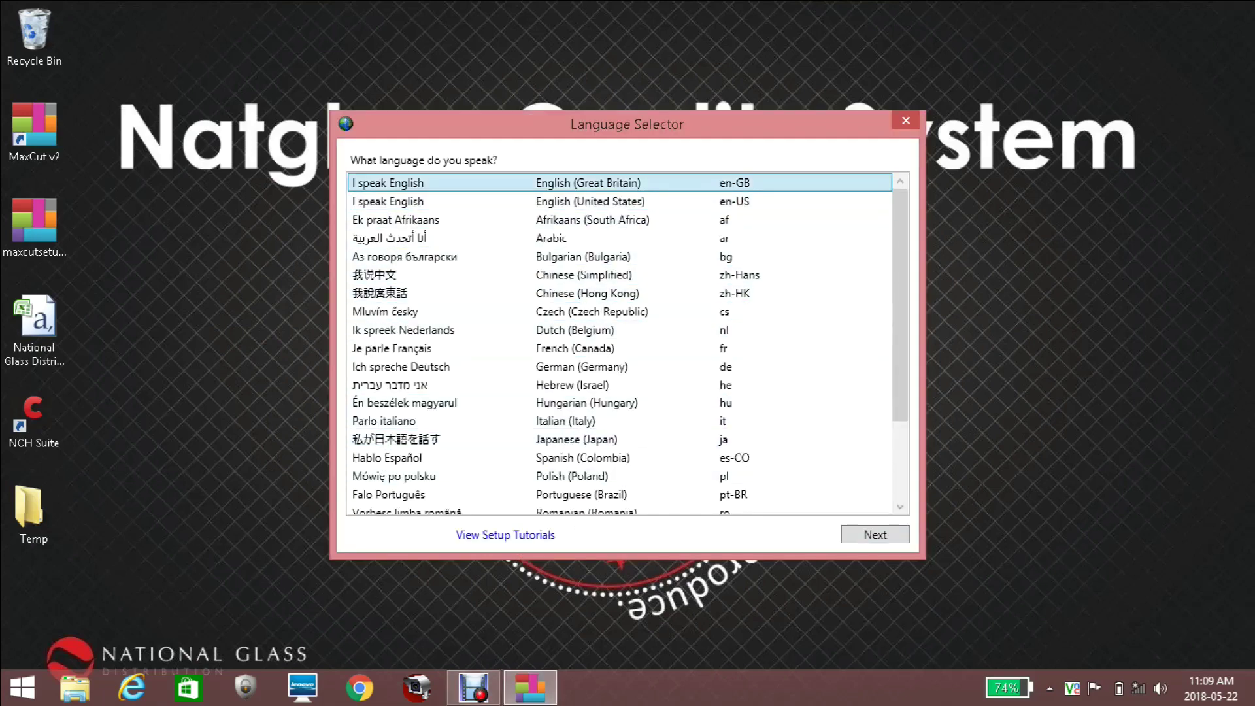
pyautogui.click(874, 534)
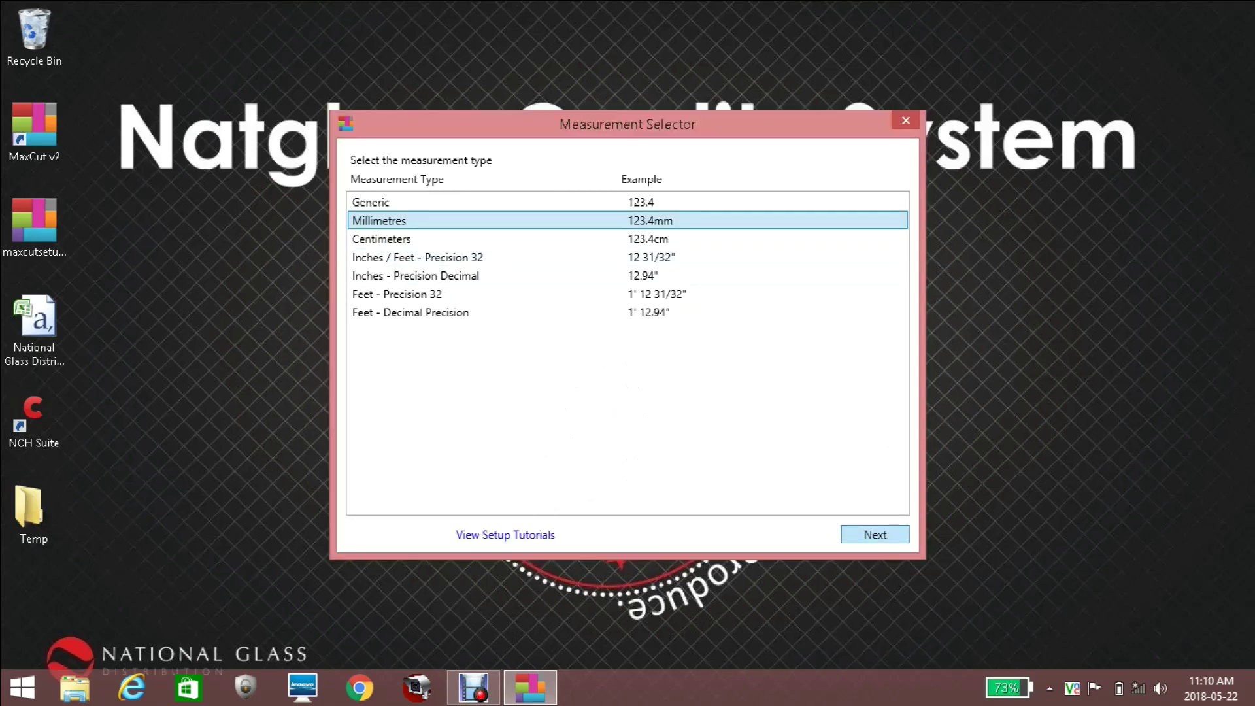
pyautogui.click(874, 534)
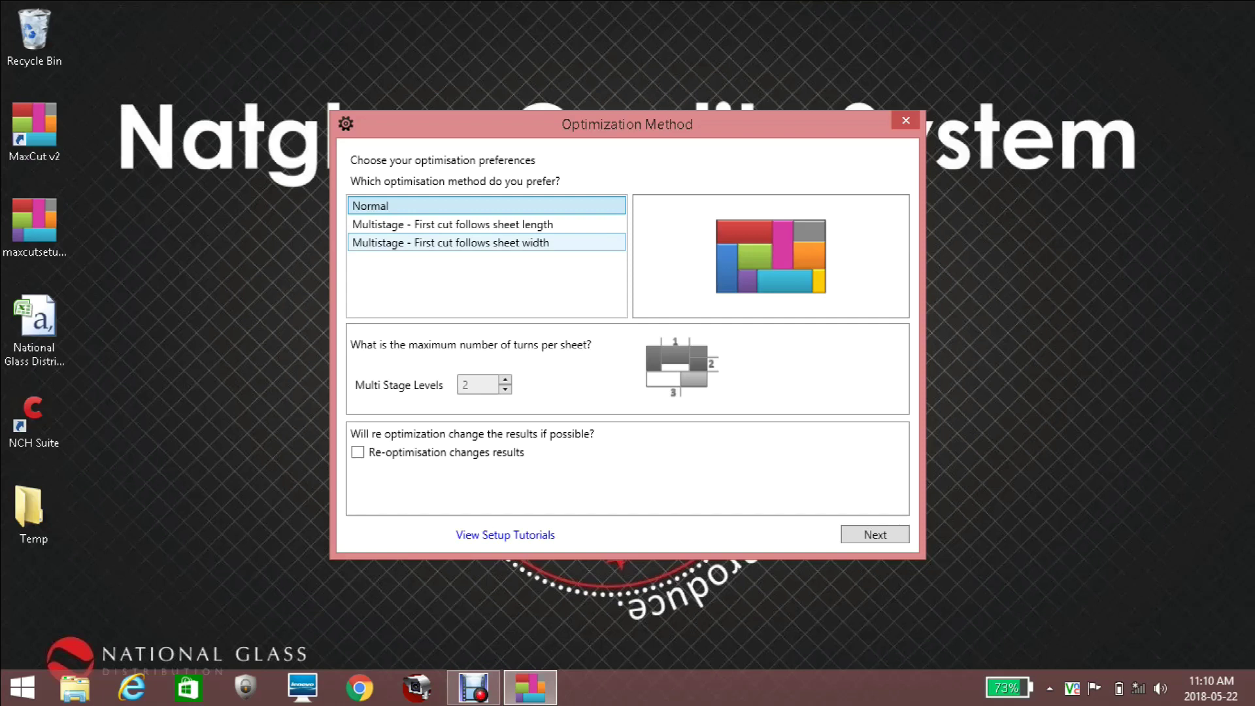
# - Choose the Normal optimisation method, after comparing the multistage options, and allow re-optimisation to change results
pyautogui.click(451, 243)
pyautogui.click(451, 206)
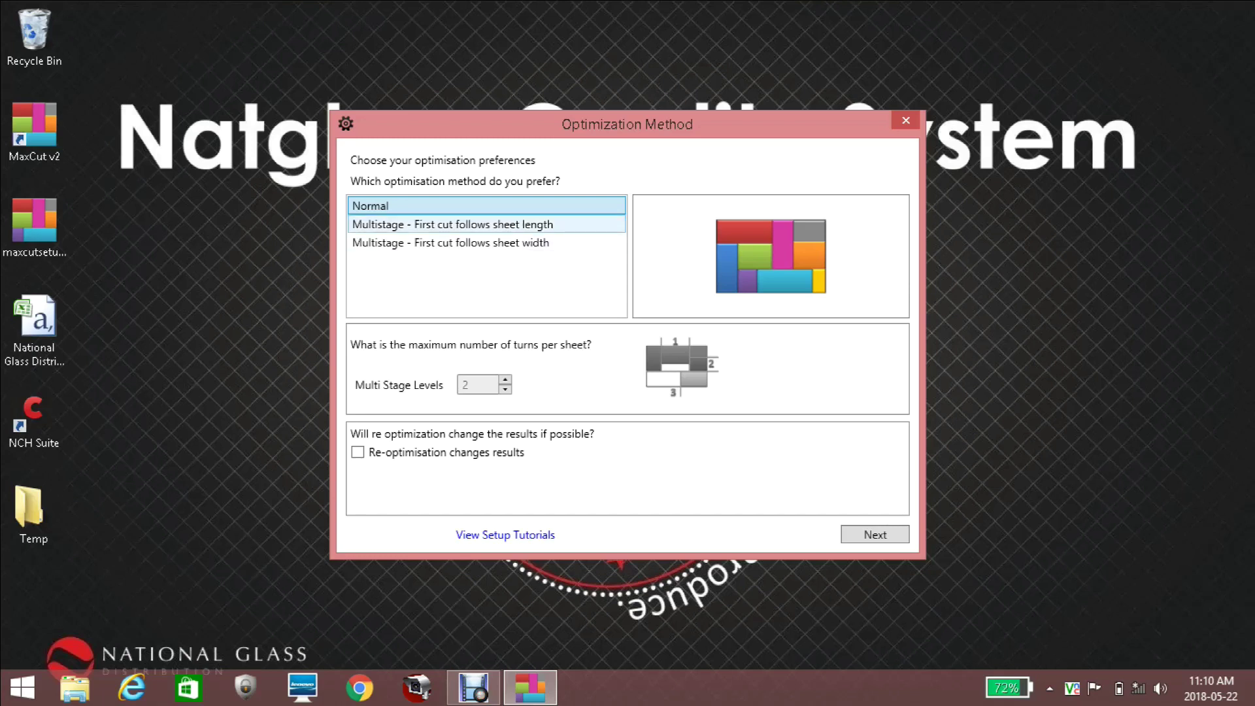
pyautogui.click(487, 224)
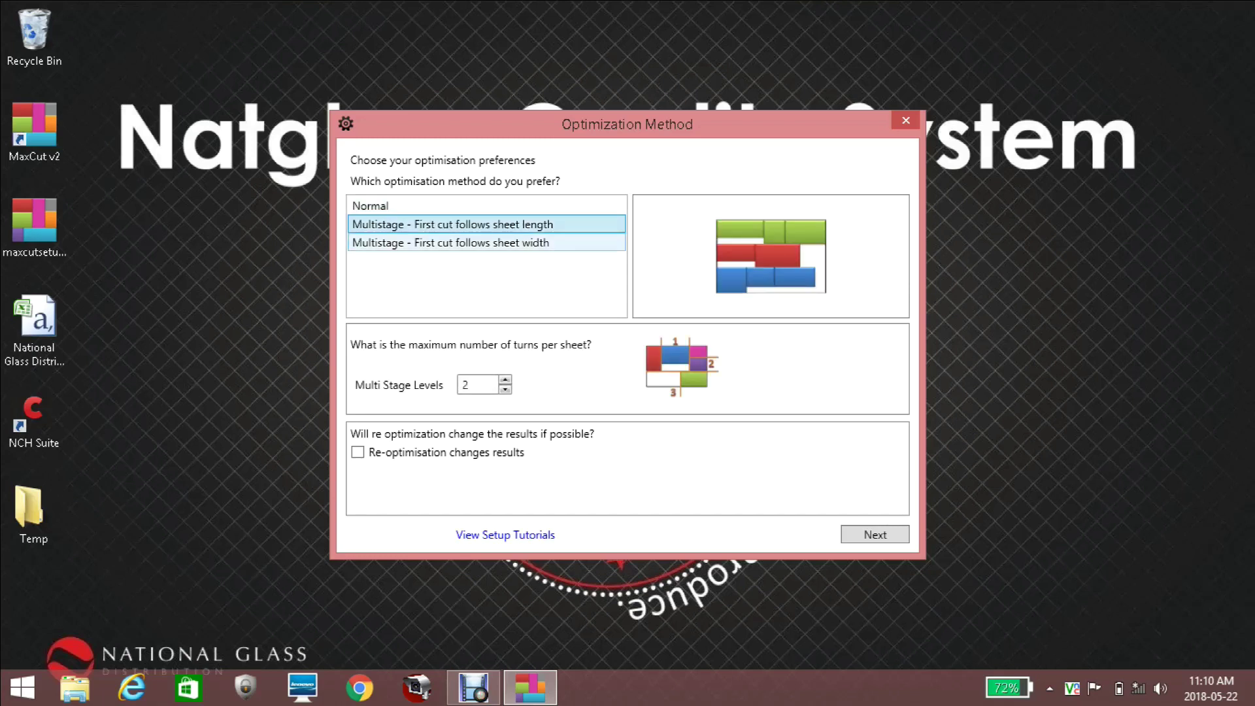
pyautogui.click(486, 243)
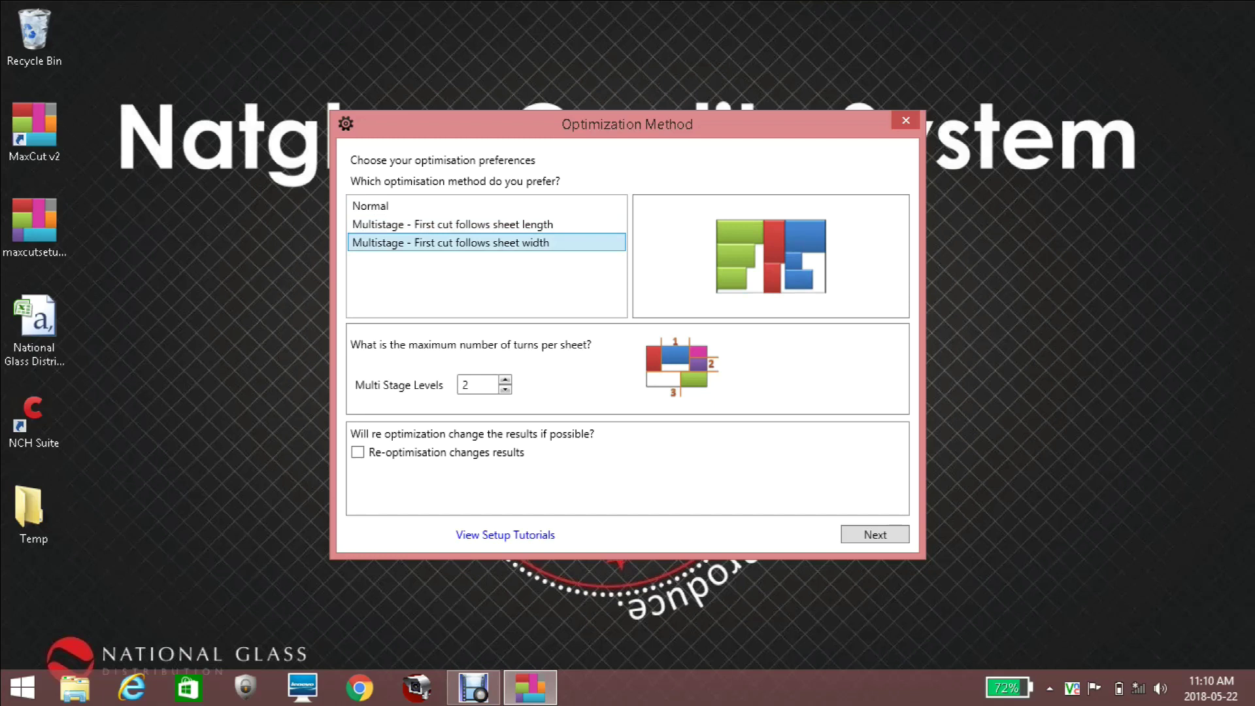
pyautogui.click(487, 205)
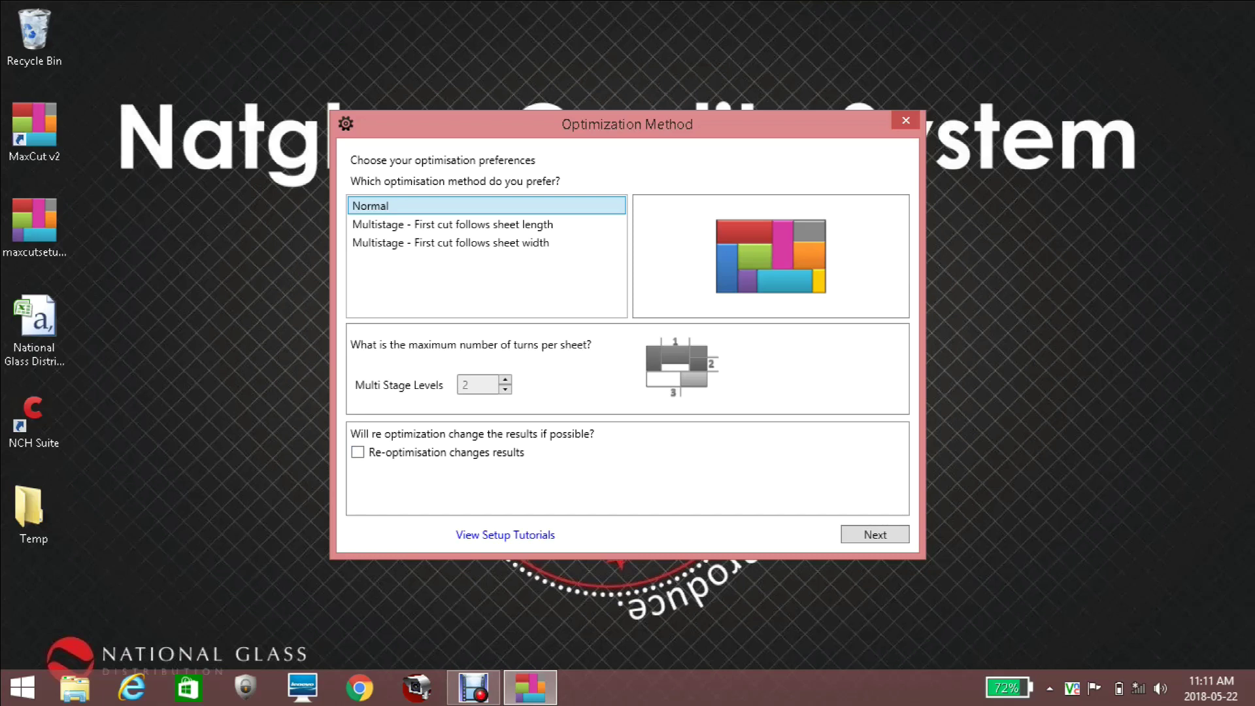
pyautogui.click(358, 453)
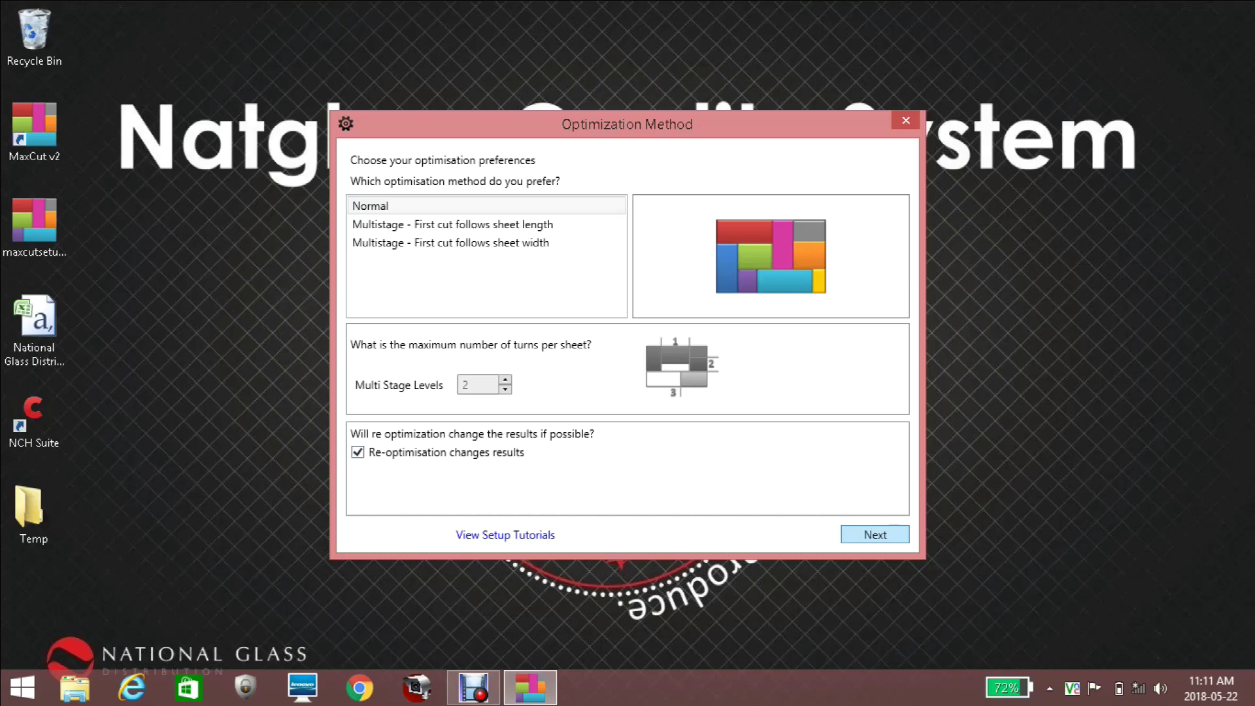
pyautogui.click(874, 534)
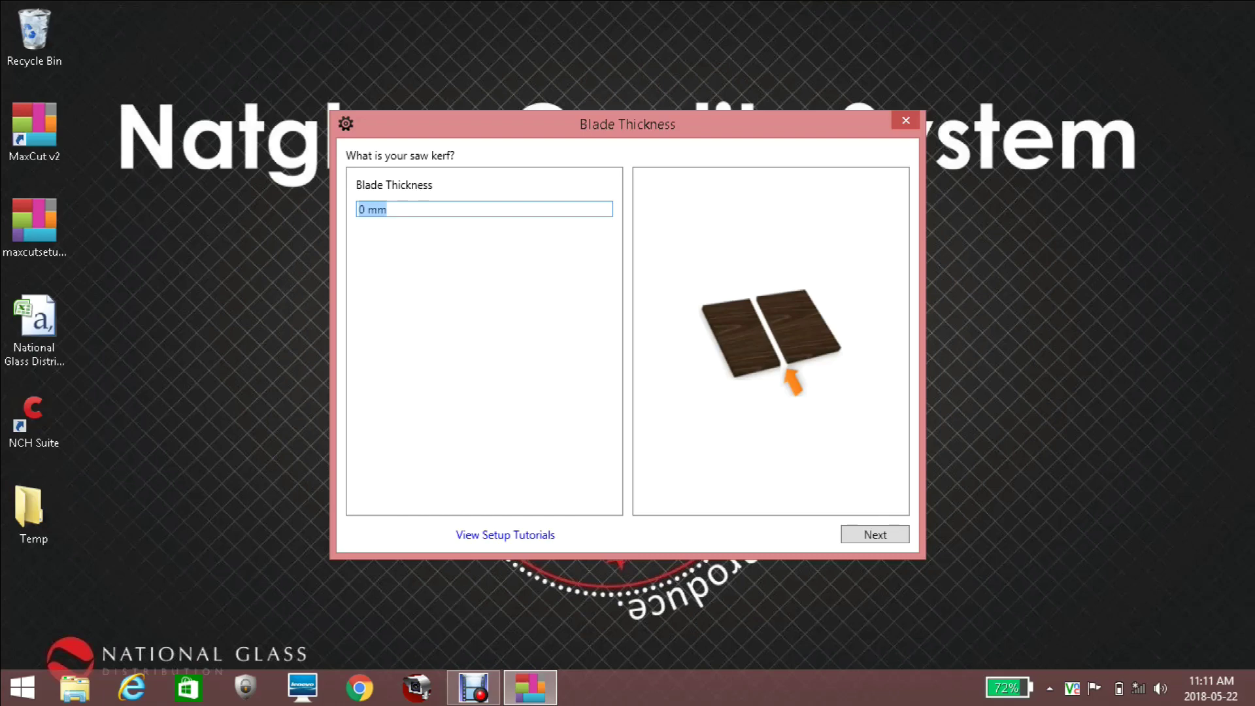
# - Accept a blade thickness of 0 mm and set the wastage placement to Group at Bottom
pyautogui.press('Tab')
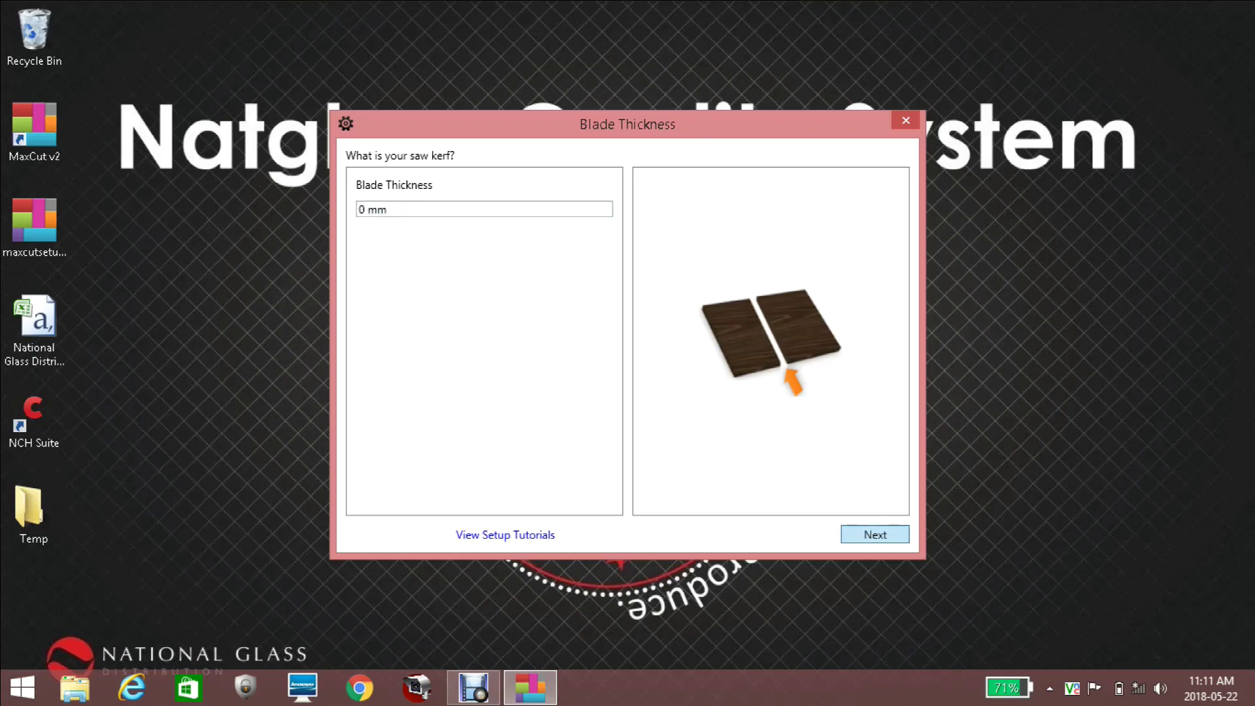
pyautogui.press('Return')
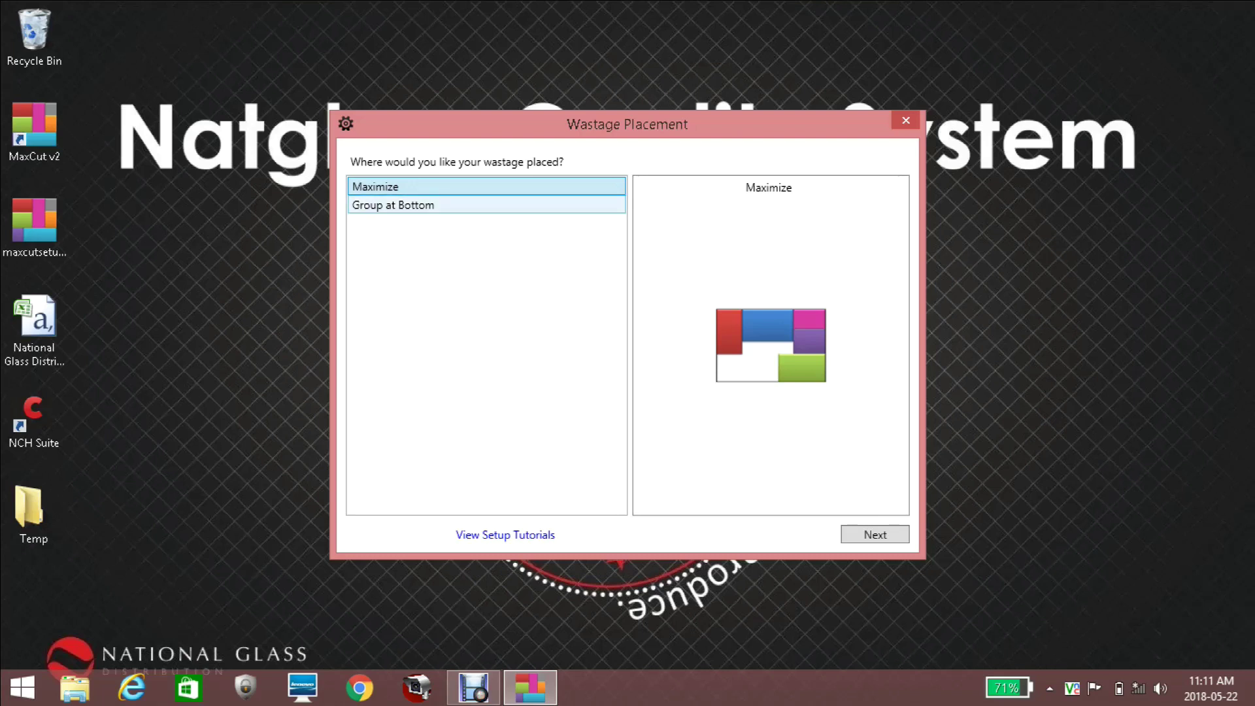
pyautogui.click(405, 205)
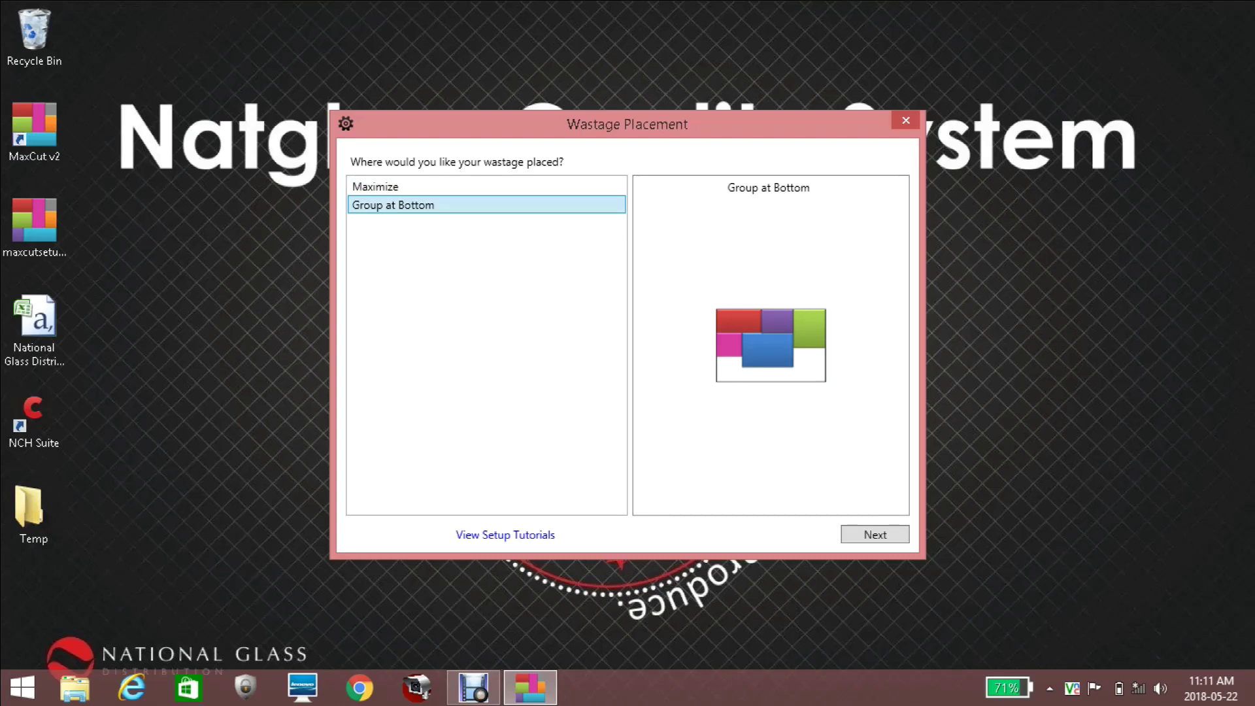
pyautogui.click(405, 187)
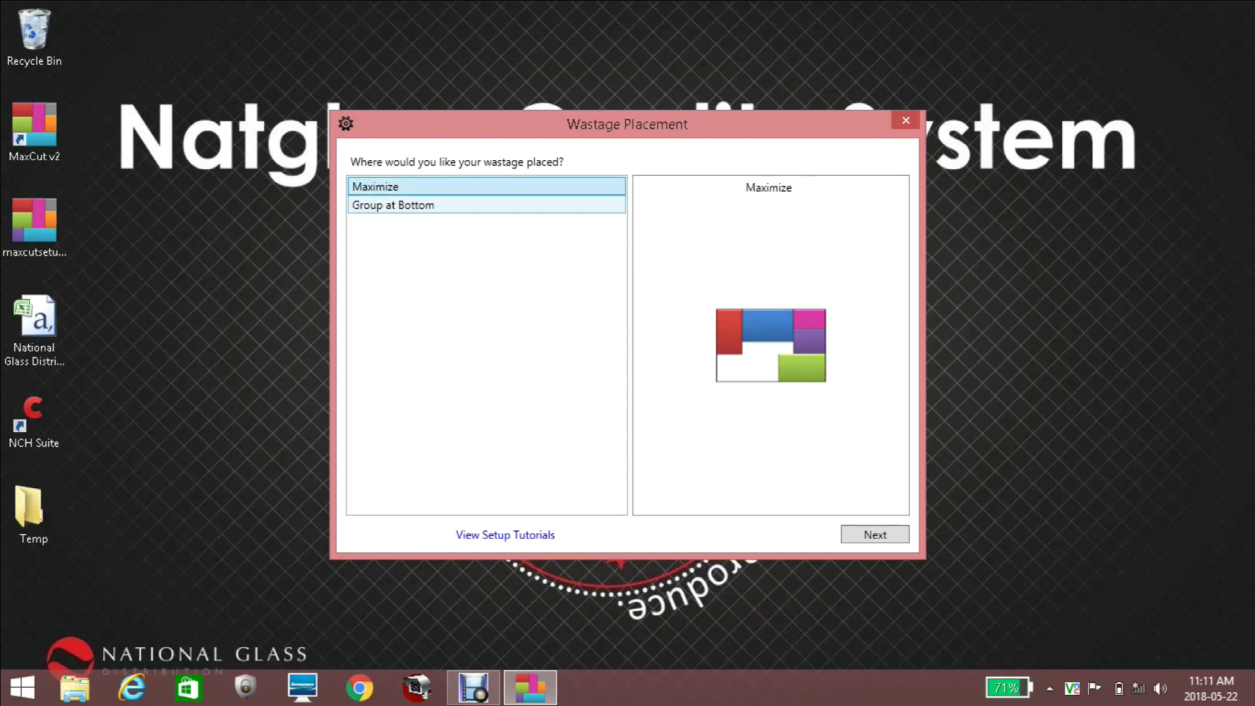
pyautogui.click(405, 205)
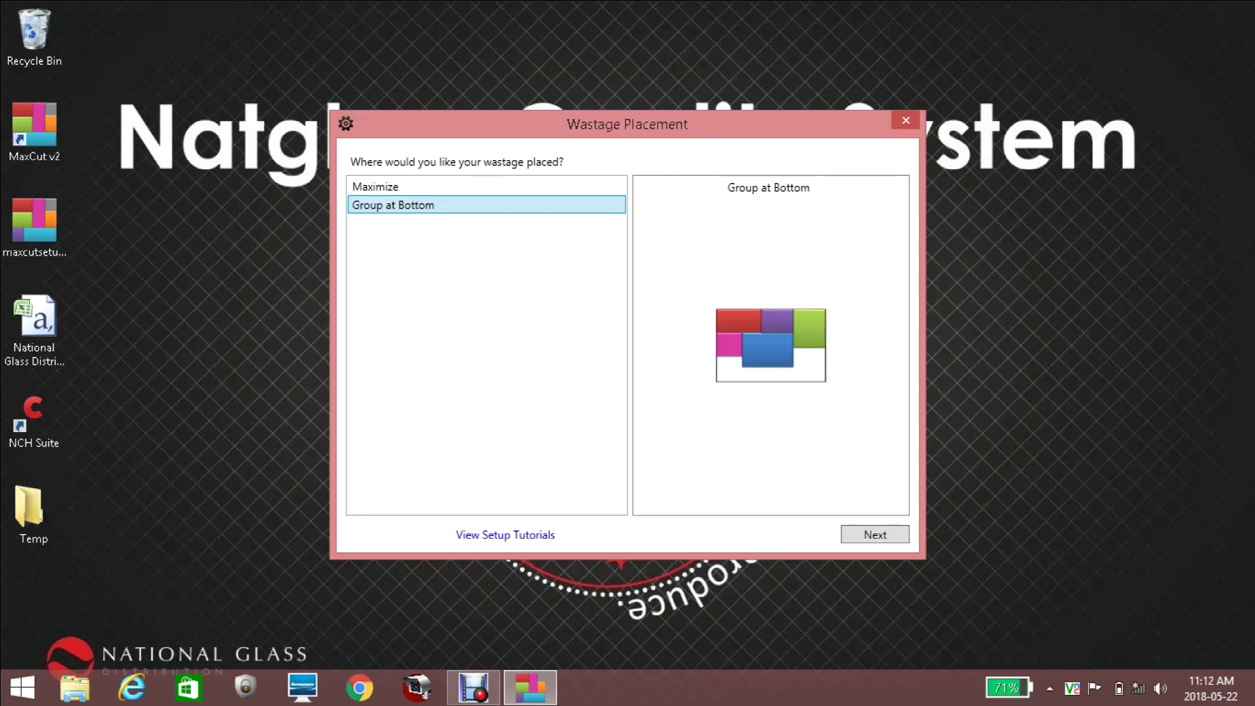
pyautogui.click(487, 186)
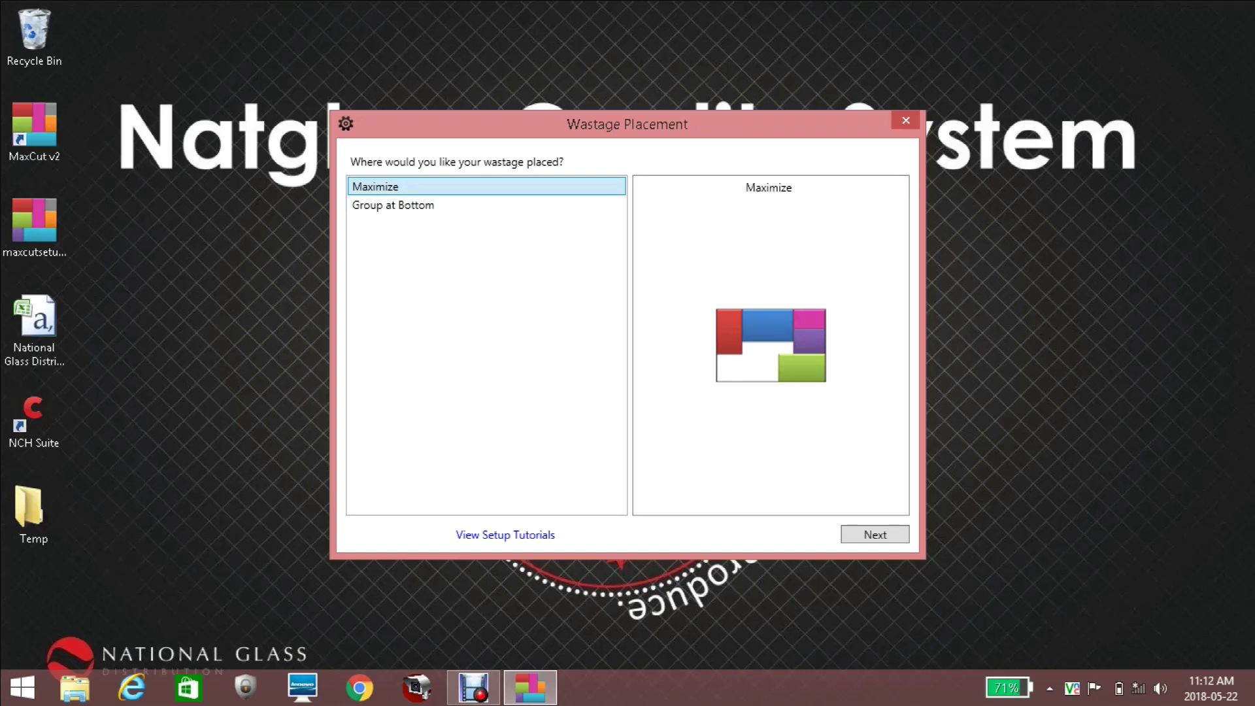
pyautogui.click(393, 205)
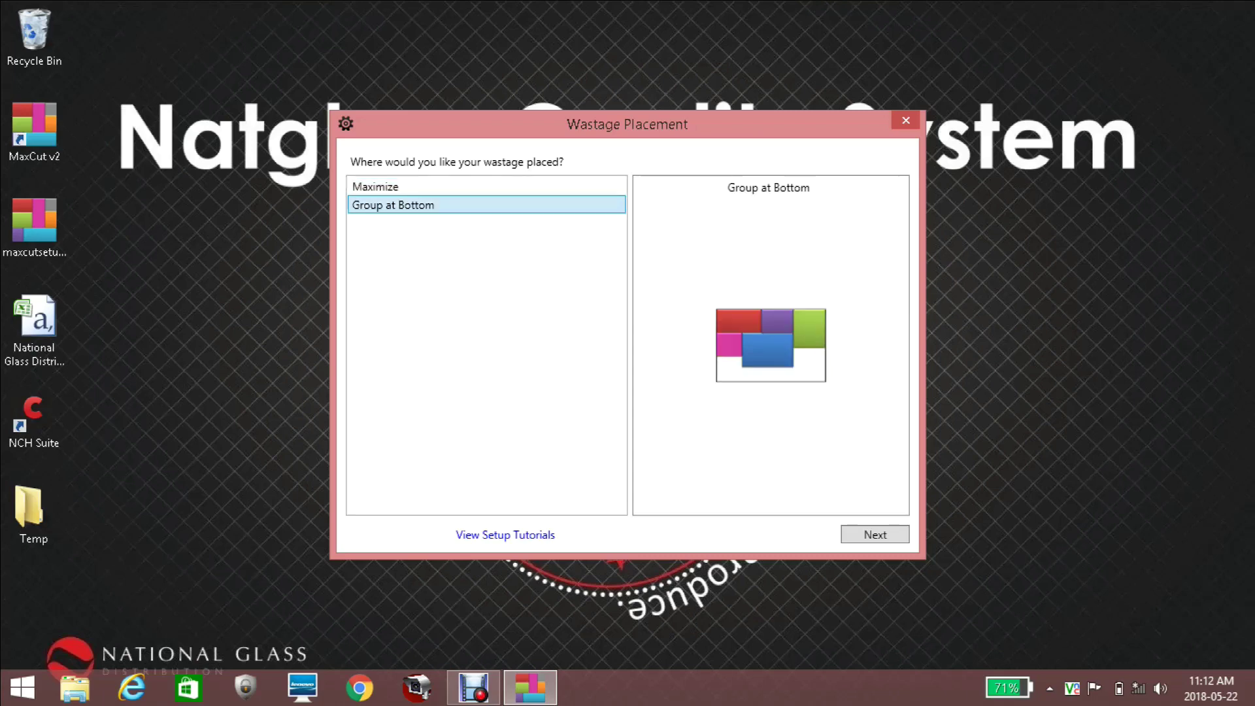
pyautogui.click(875, 535)
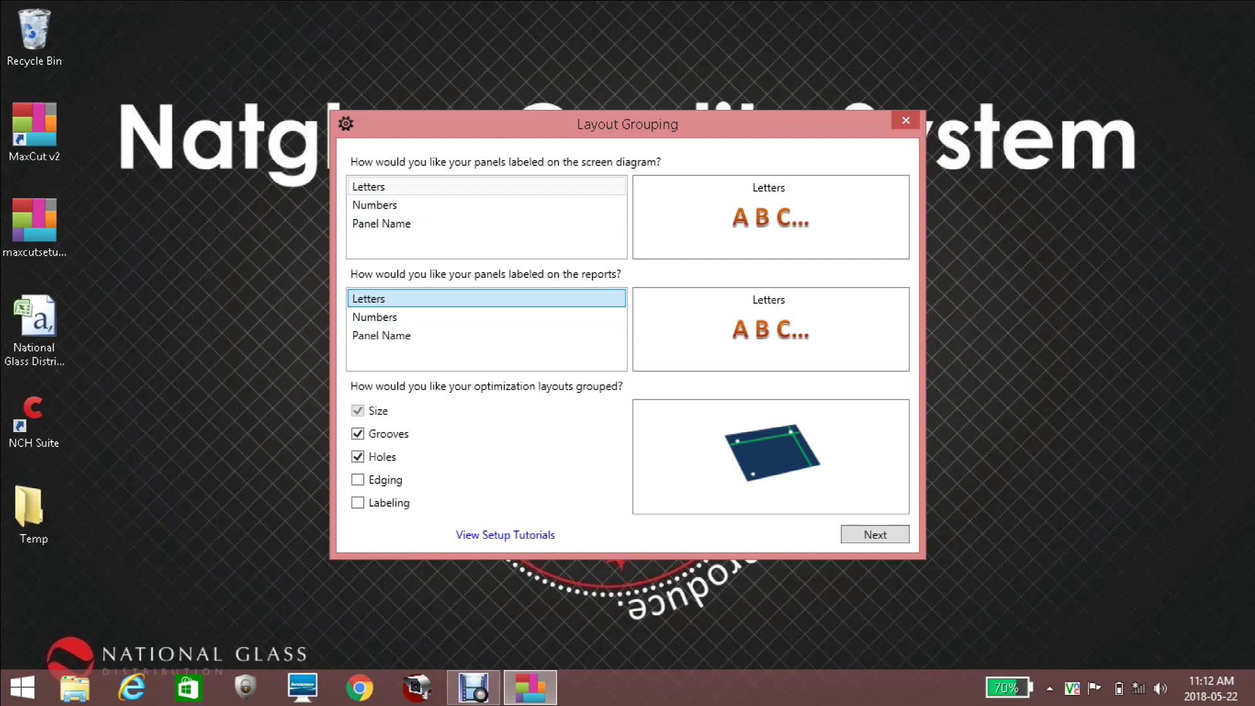
# - Label panels by Panel Name on both the screen diagram and the reports, and complete the layout grouping setup
pyautogui.click(486, 223)
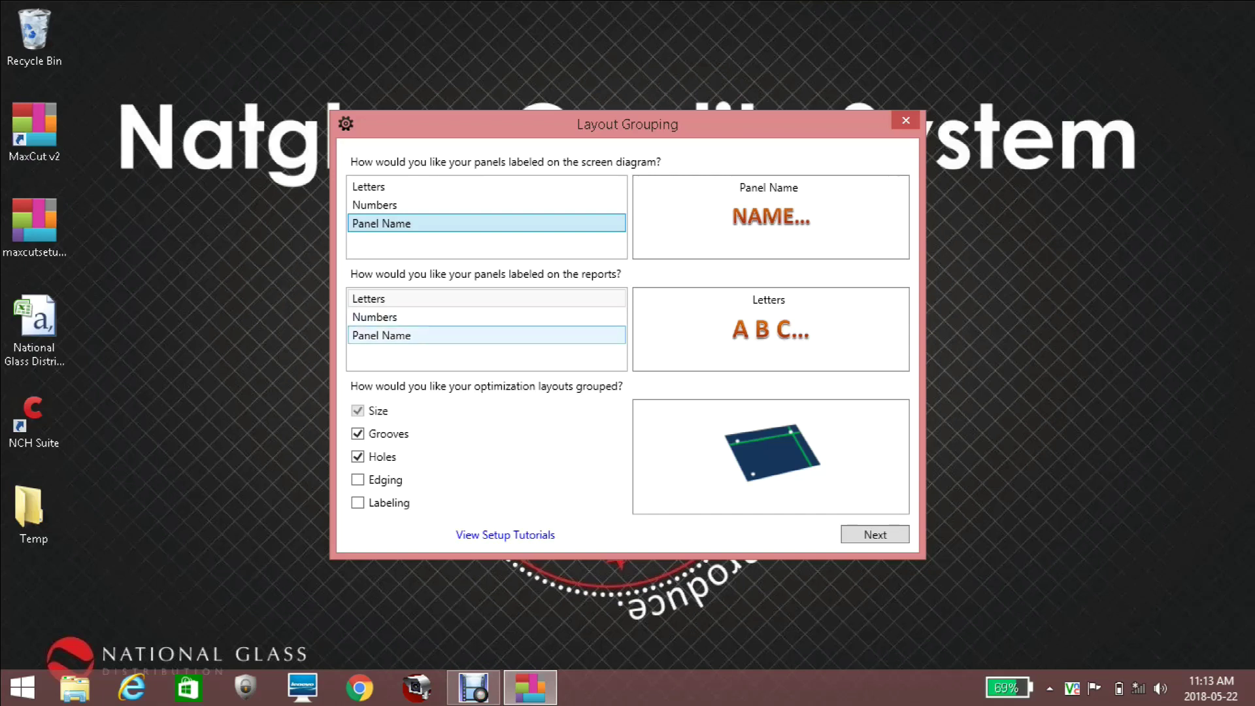
pyautogui.click(486, 336)
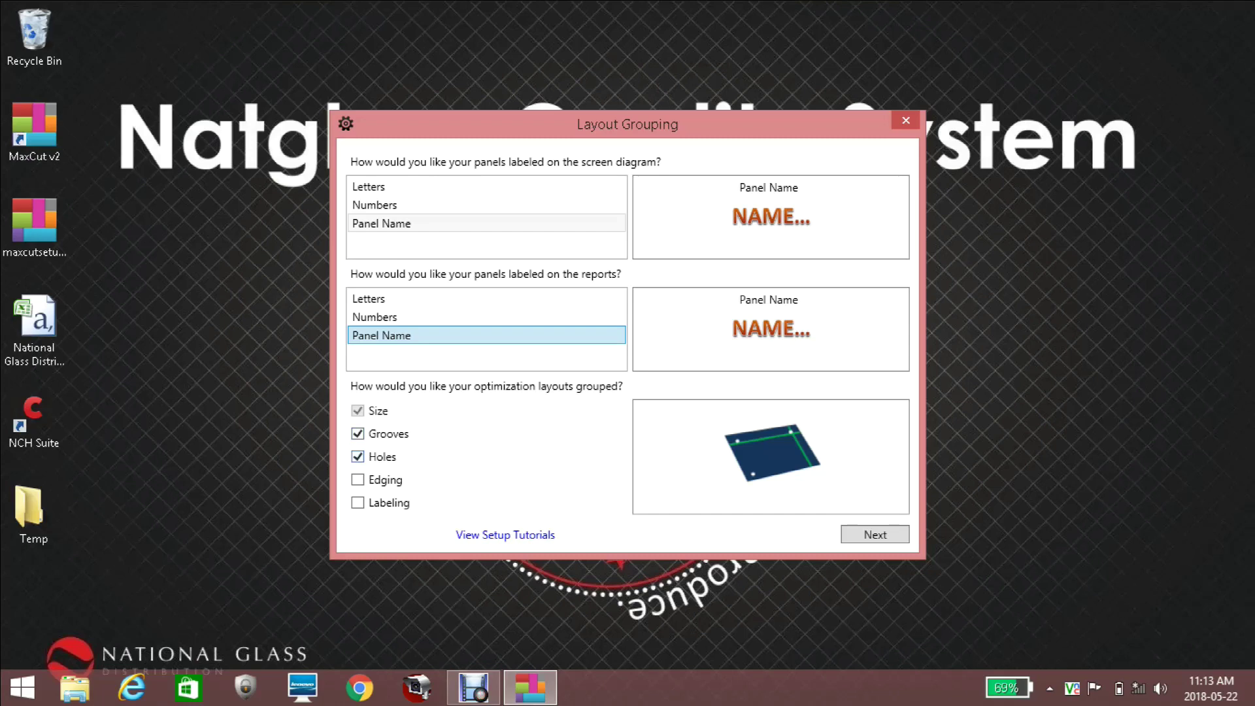
pyautogui.click(875, 535)
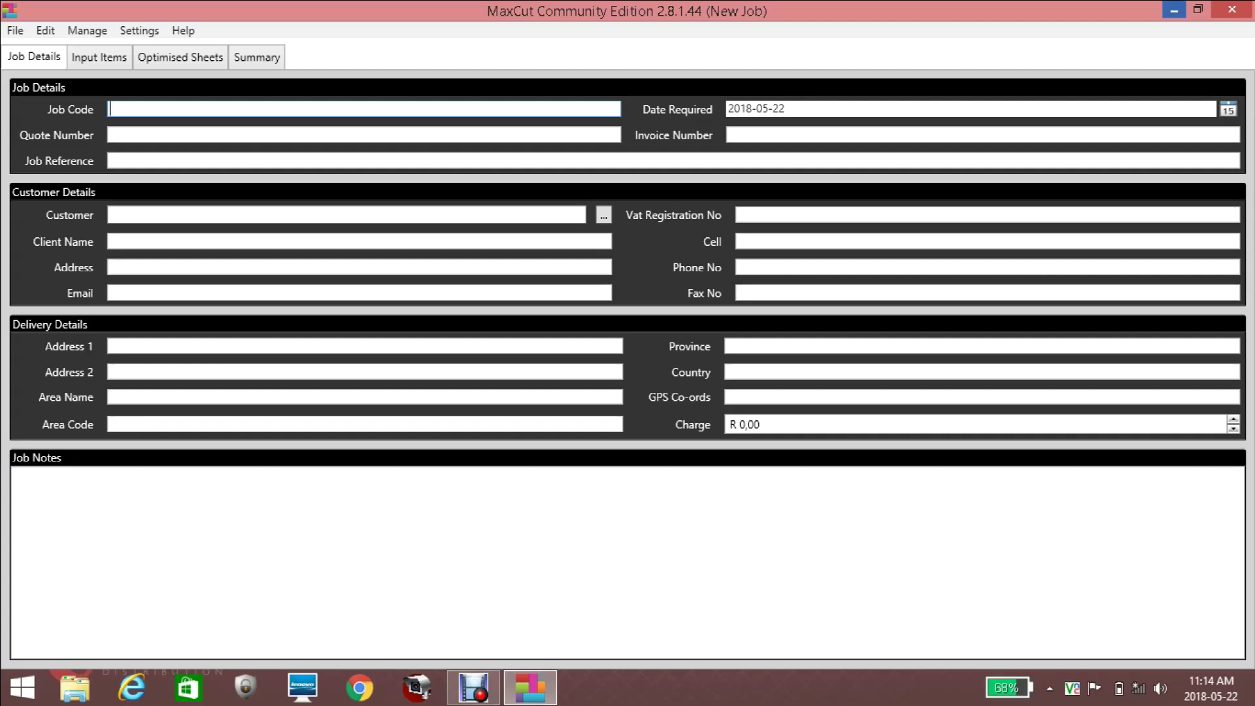
# - Open the Sheet Materials Manager from the new job
pyautogui.click(1174, 10)
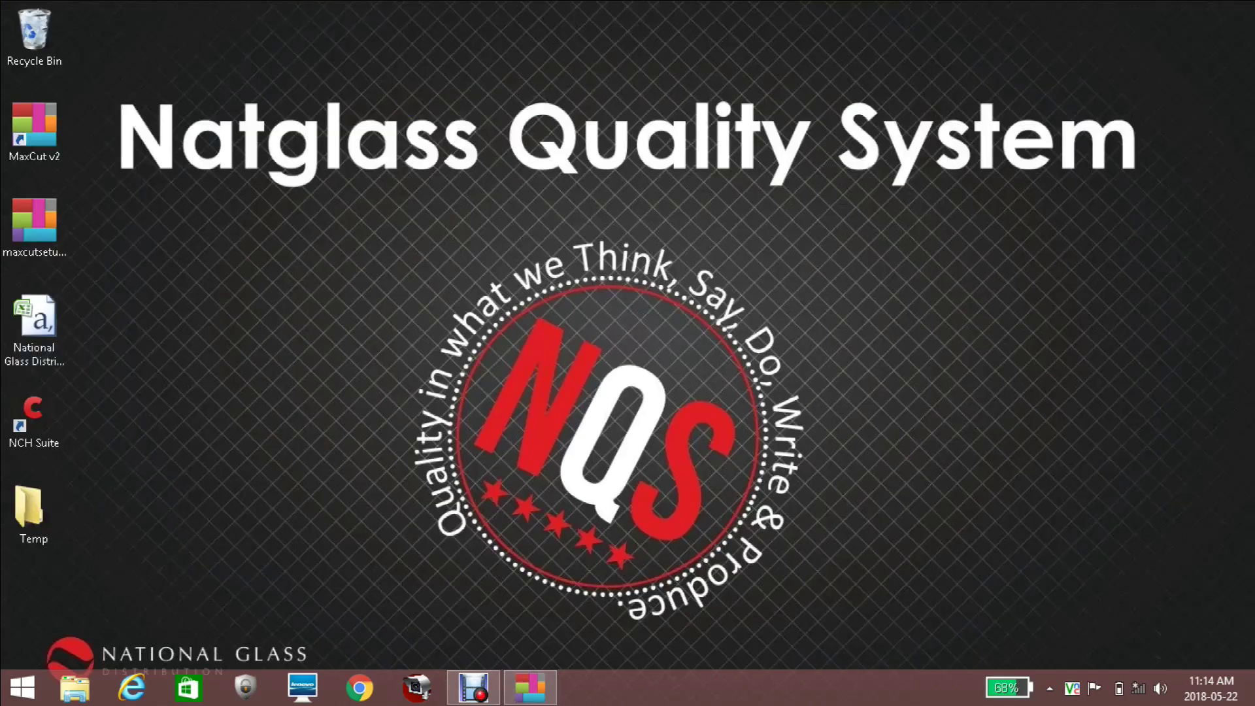
pyautogui.click(530, 686)
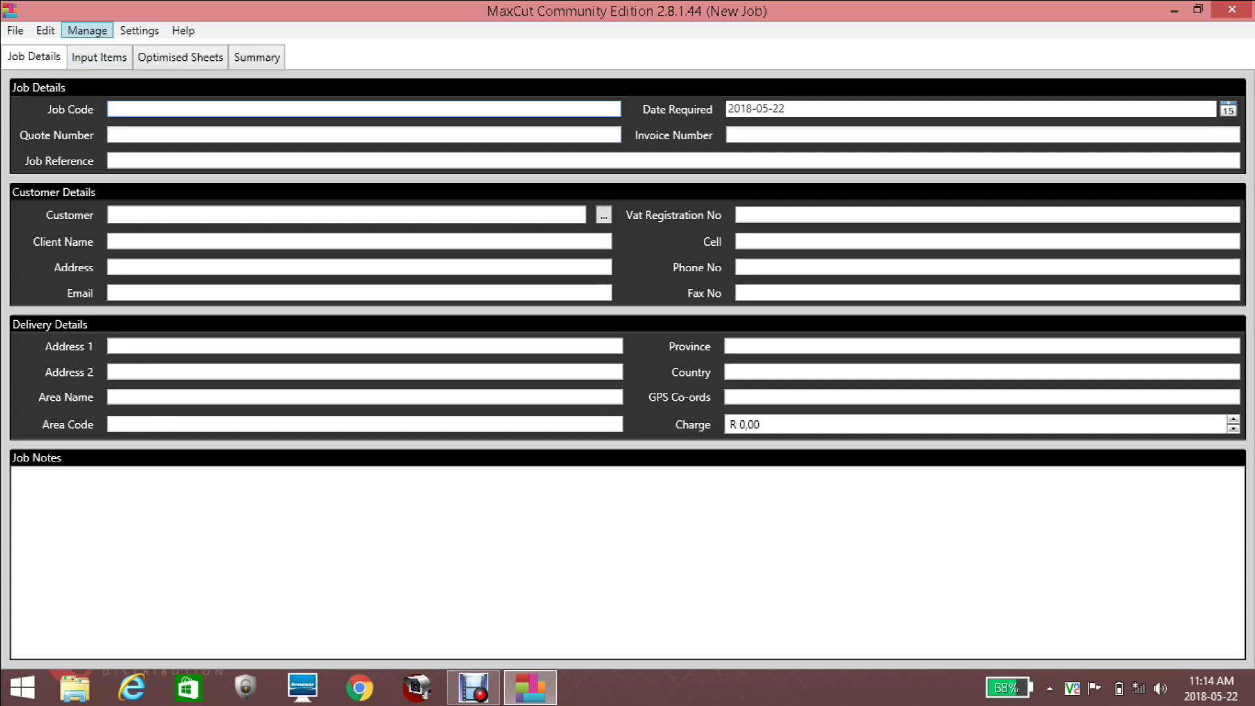
pyautogui.click(87, 30)
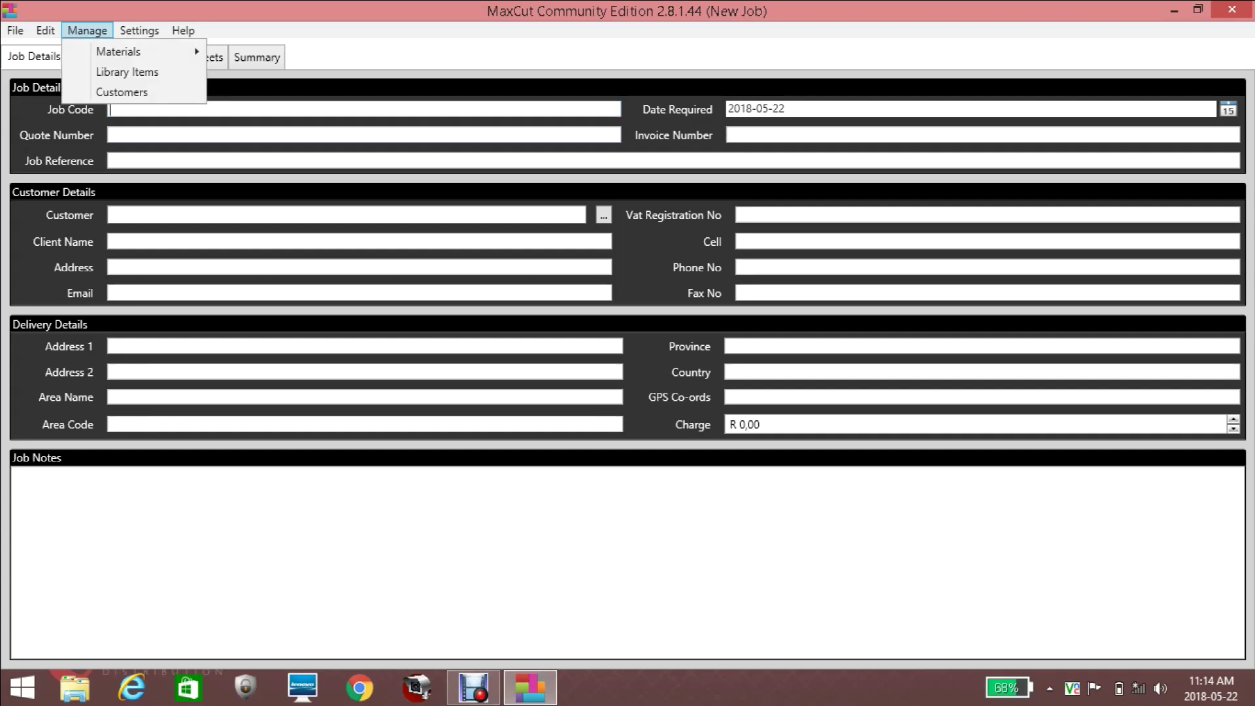
pyautogui.moveTo(119, 51)
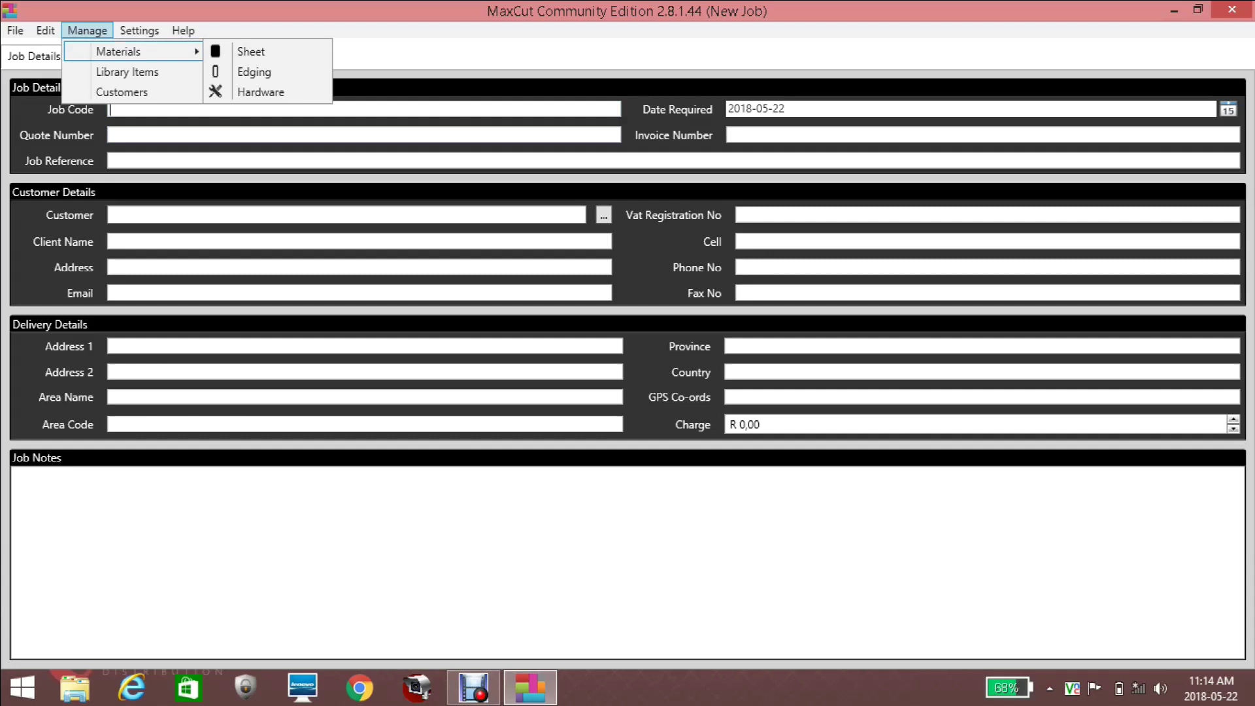
pyautogui.click(251, 51)
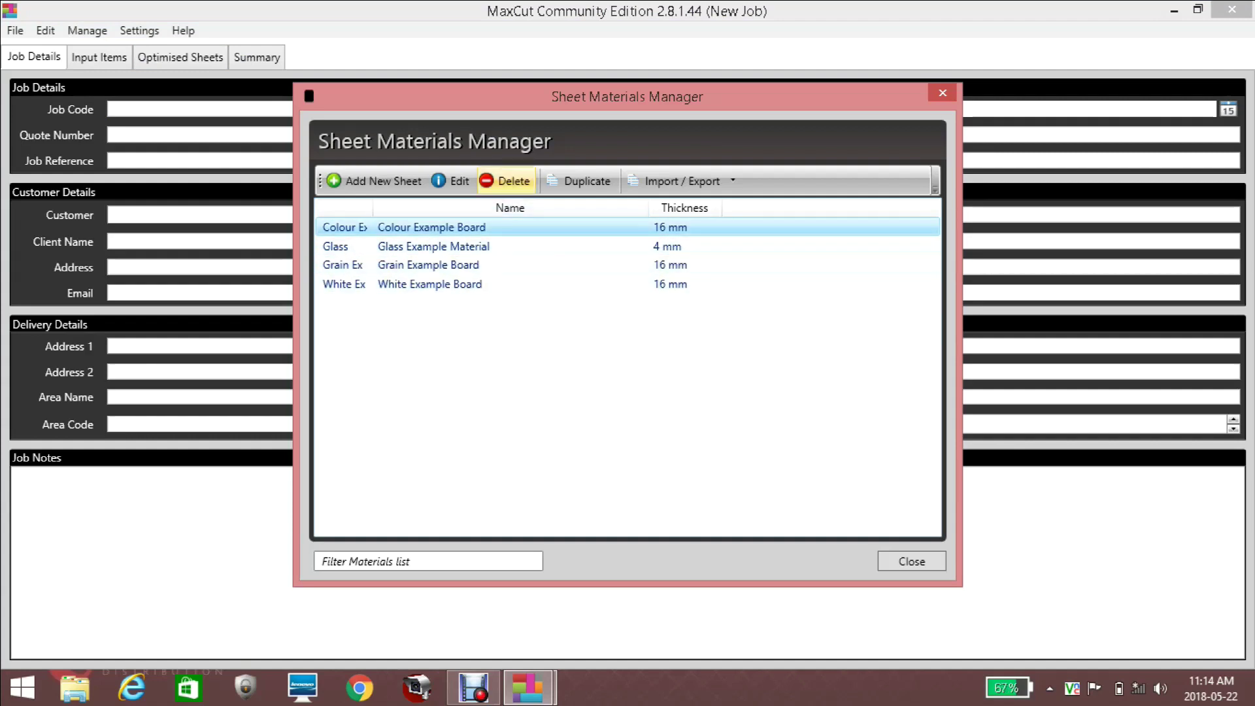
# - Delete the Colour, White and Grain Example Boards and the Glass Example Material from the sheet materials list
pyautogui.click(506, 181)
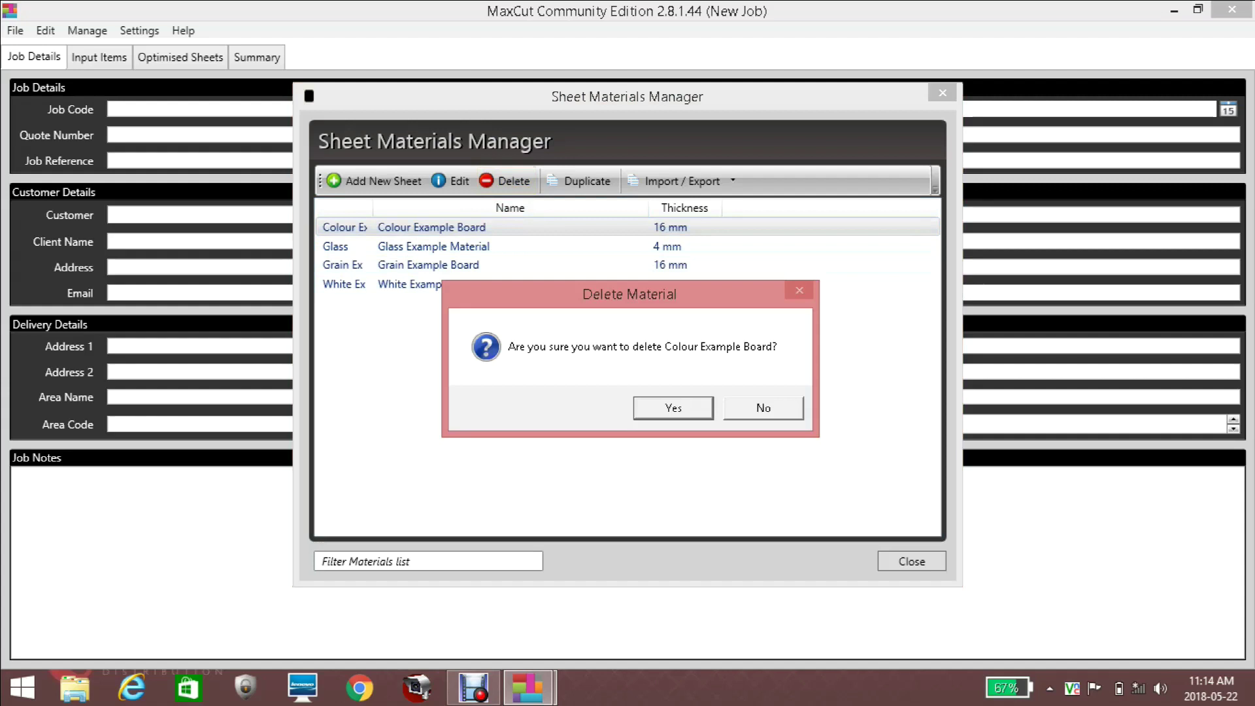
pyautogui.click(674, 407)
pyautogui.click(506, 181)
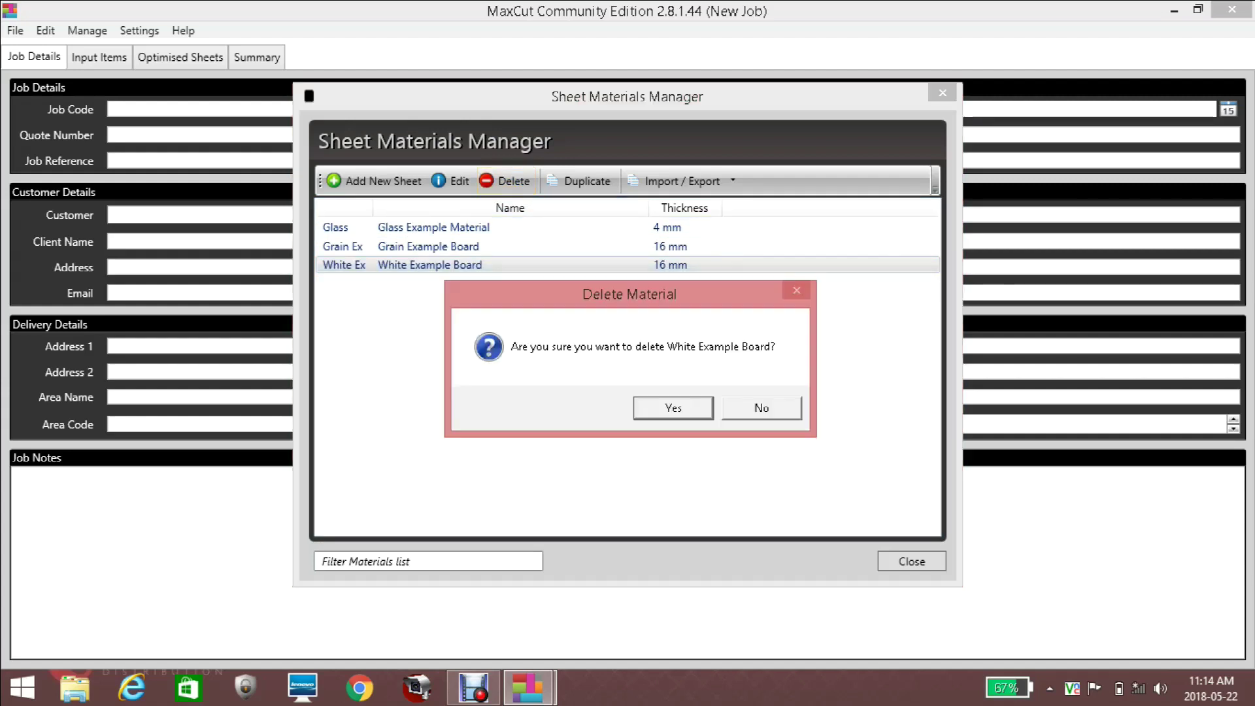
pyautogui.click(674, 408)
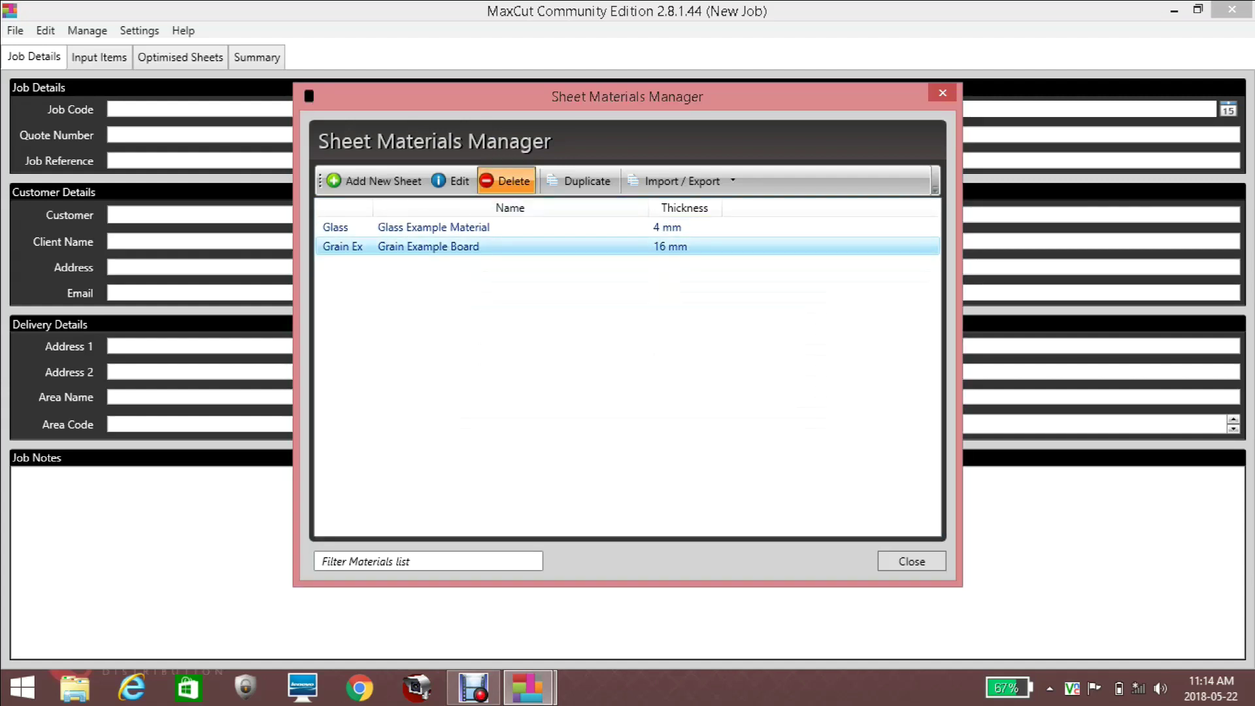
pyautogui.click(507, 181)
pyautogui.click(670, 407)
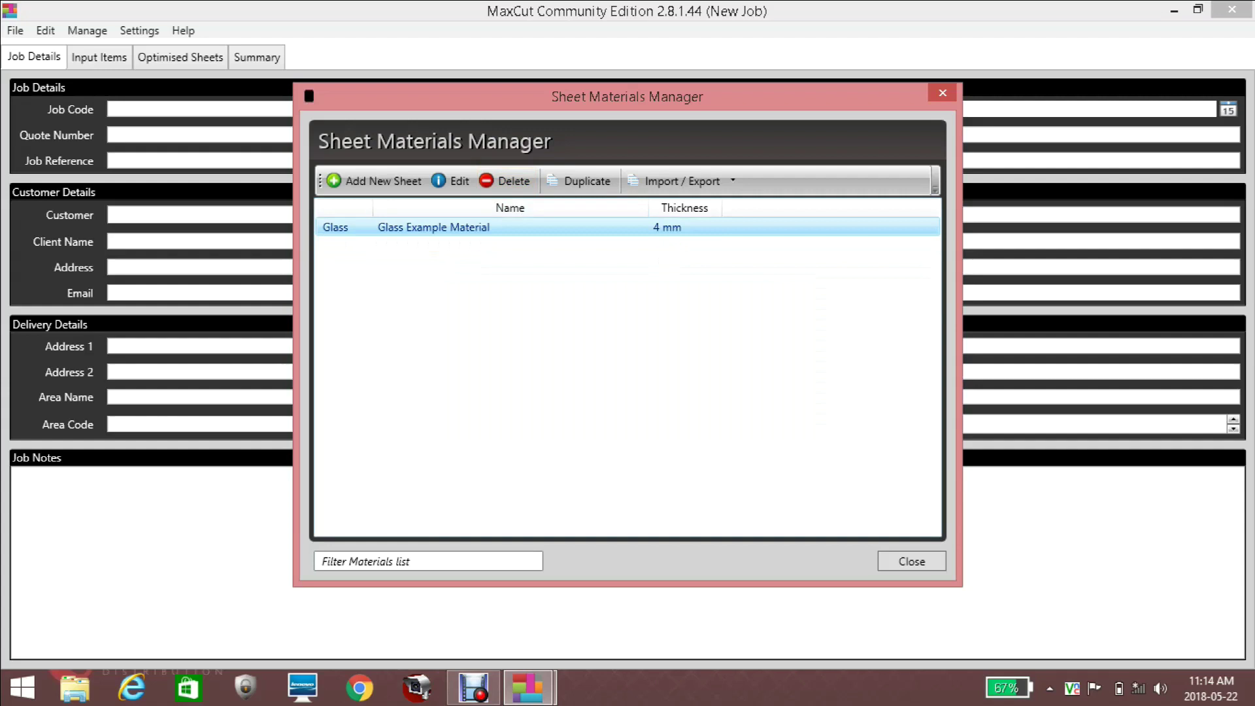
pyautogui.click(506, 181)
pyautogui.click(673, 407)
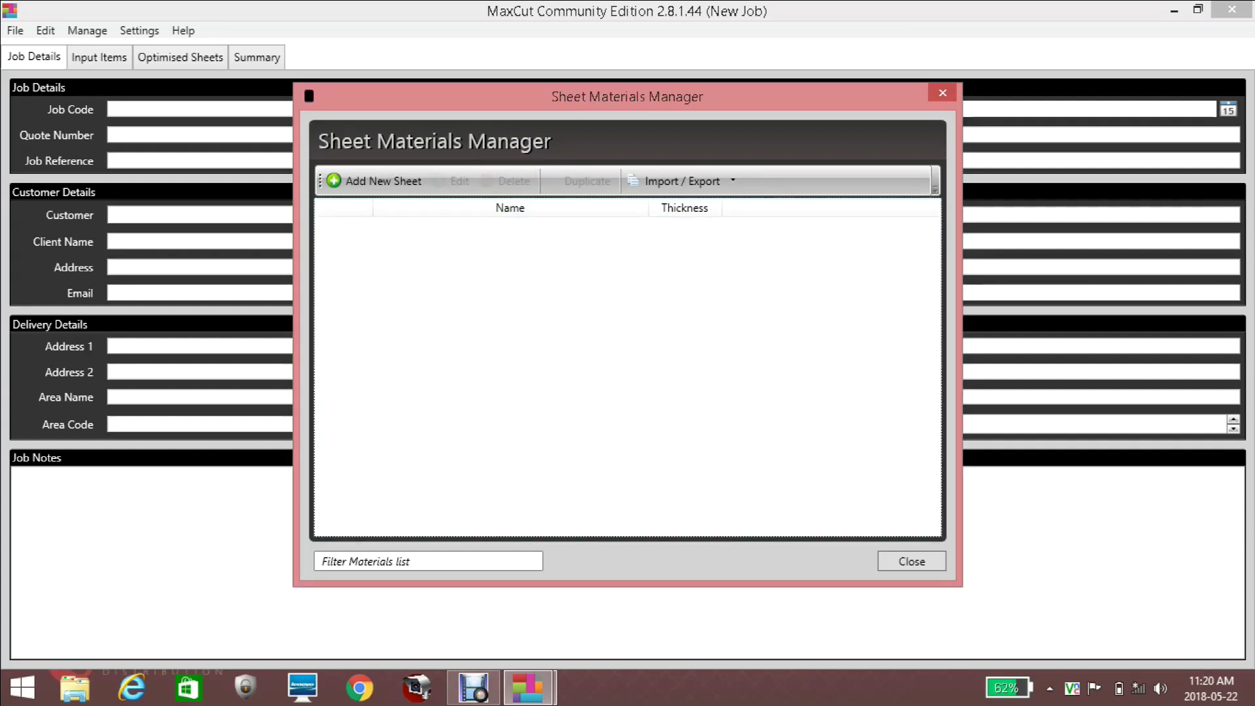
# - Import the sheet materials from National Glass Distribution - Basic Stock List.csv, using comma delimiters and excluding the first row
pyautogui.click(681, 181)
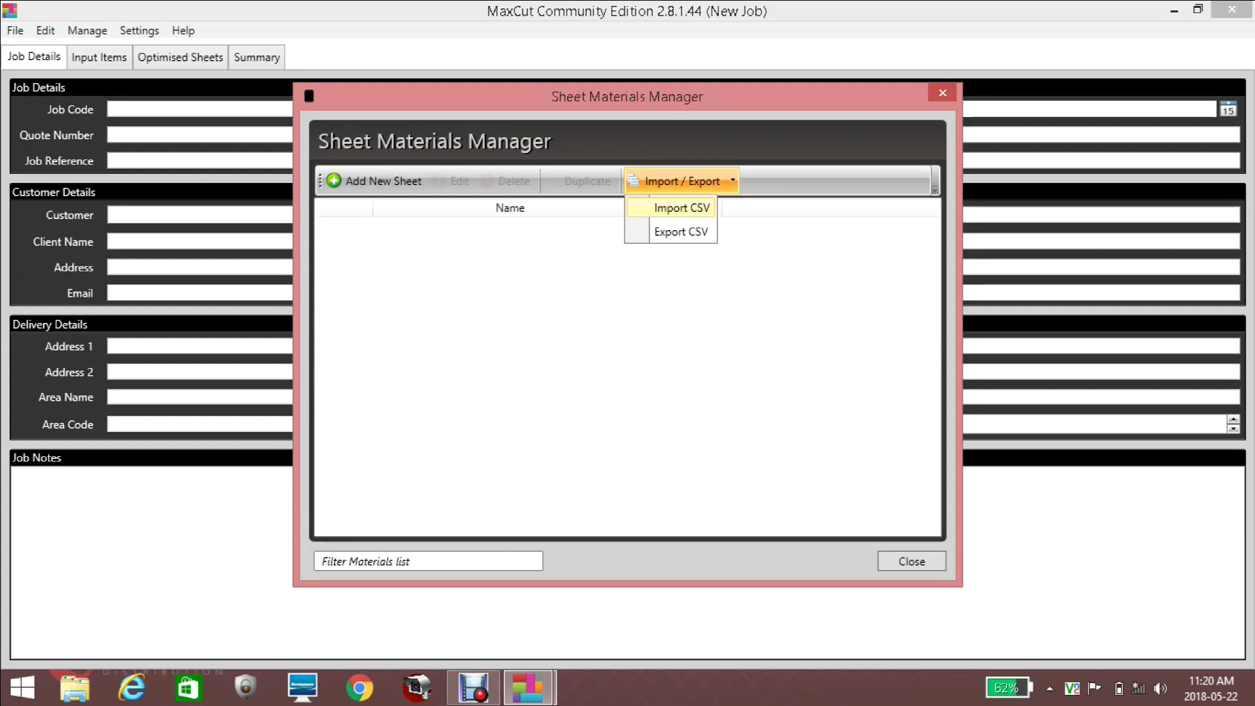
pyautogui.click(682, 207)
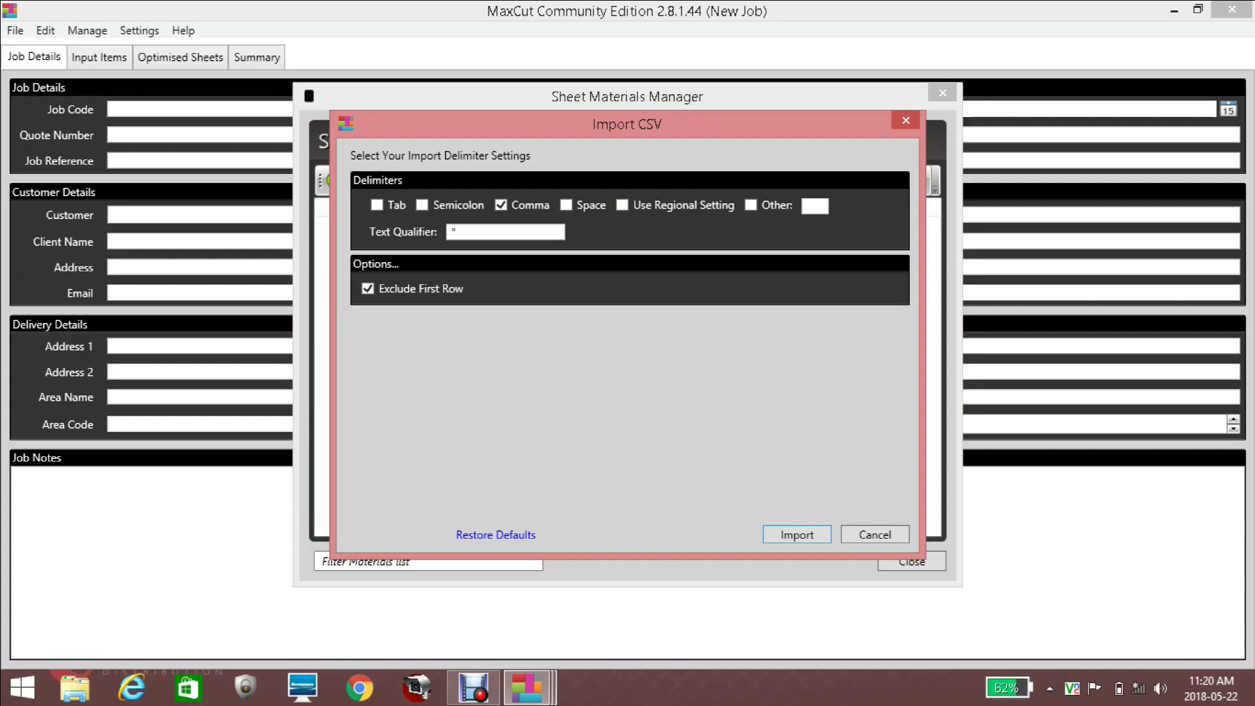
pyautogui.press('Return')
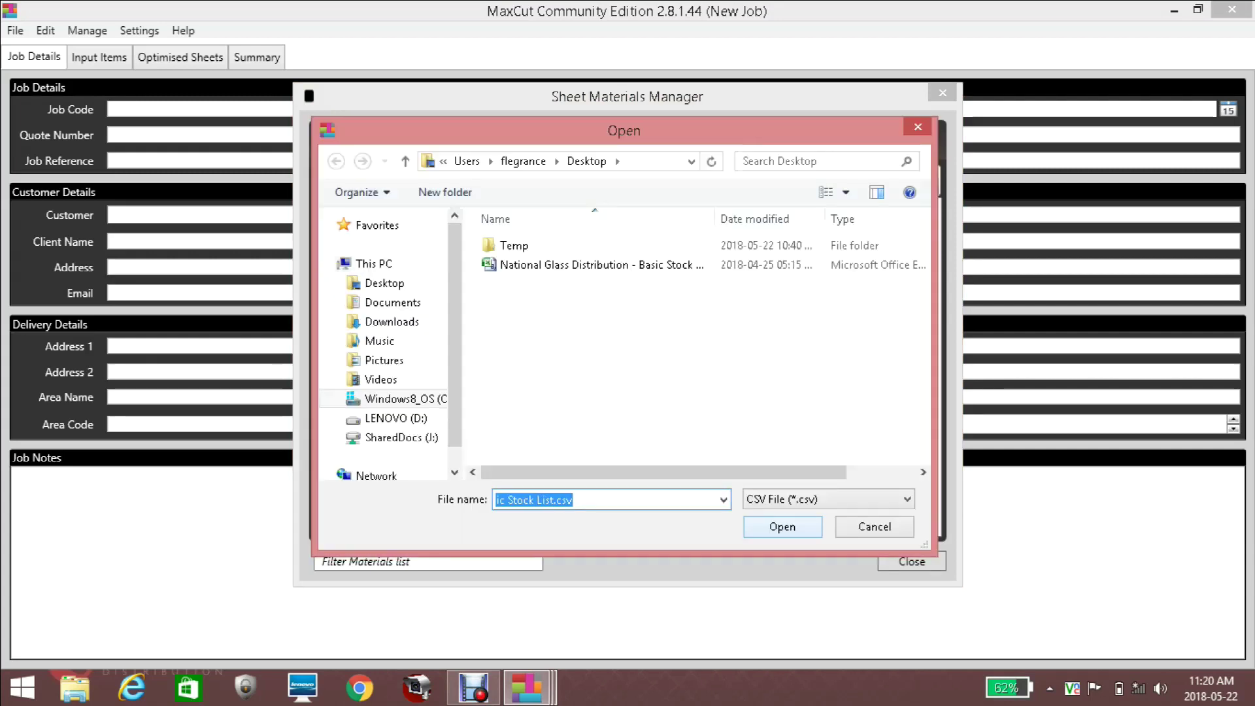
pyautogui.press('Return')
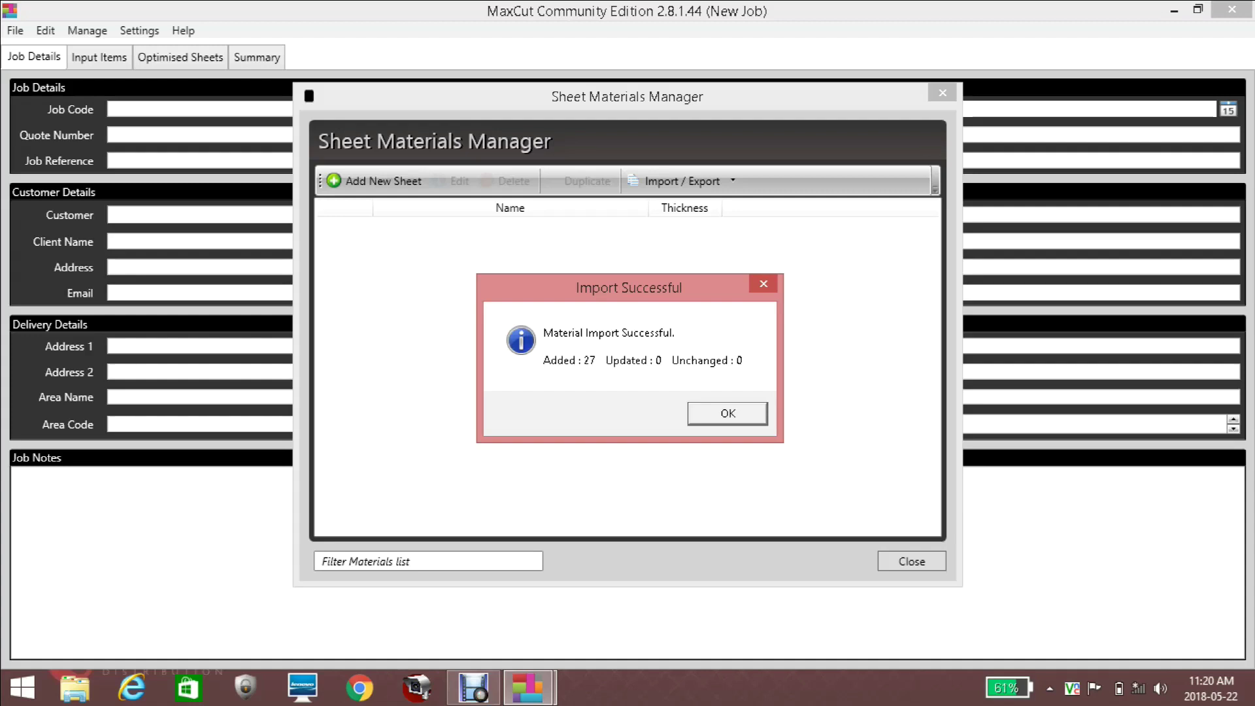
pyautogui.press('Return')
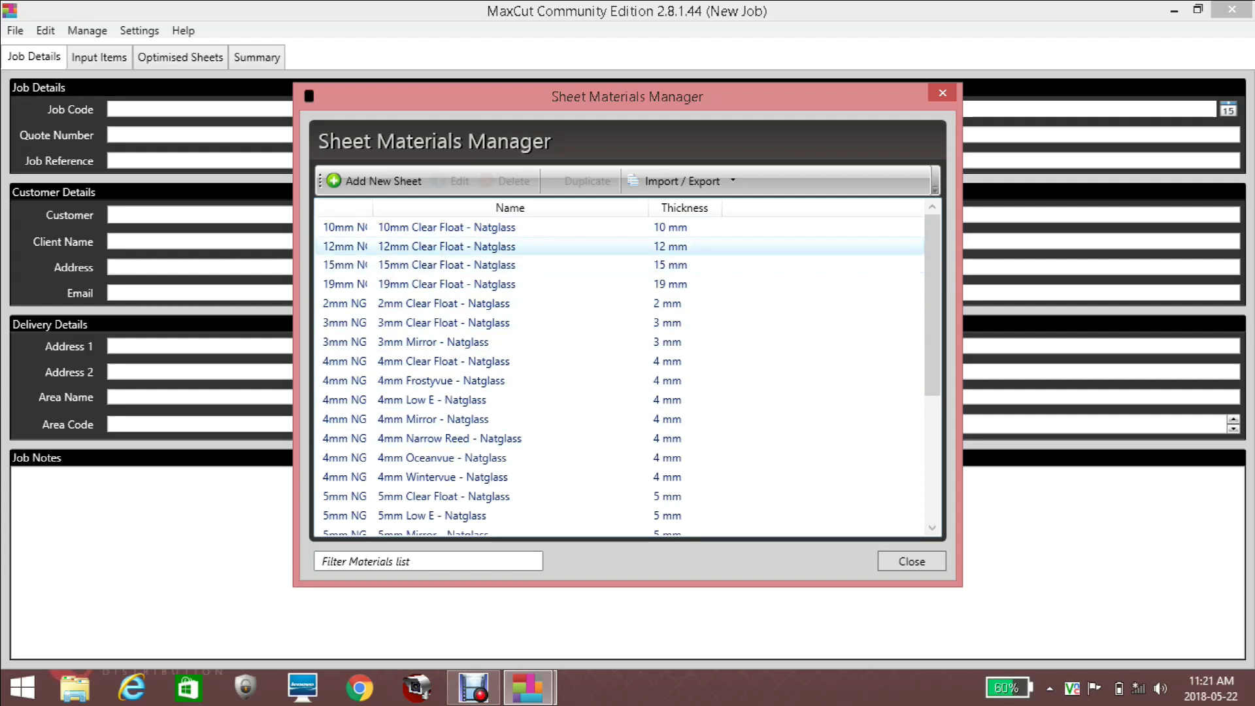
# - Review the dimensions, sub sizes and price per square meter of 12mm Clear Float - Natglass, save it and close the materials manager
pyautogui.click(447, 247)
pyautogui.doubleClick(495, 246)
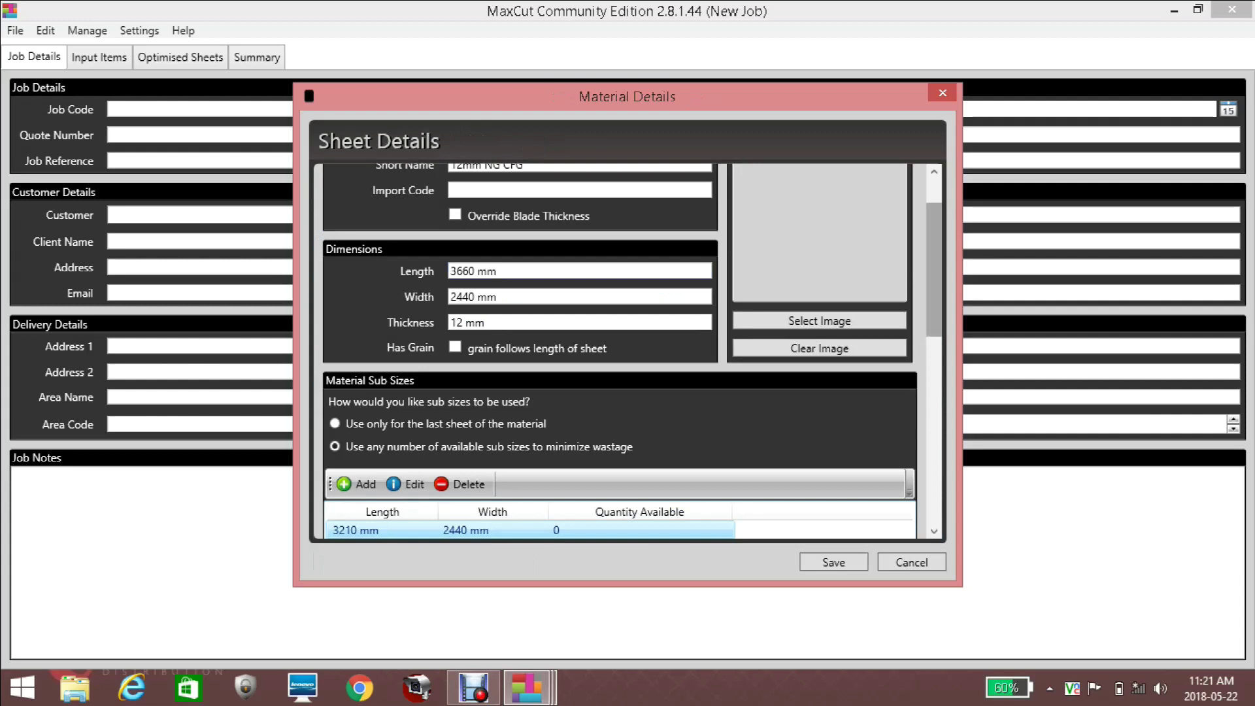
pyautogui.scroll(-3, 627, 351)
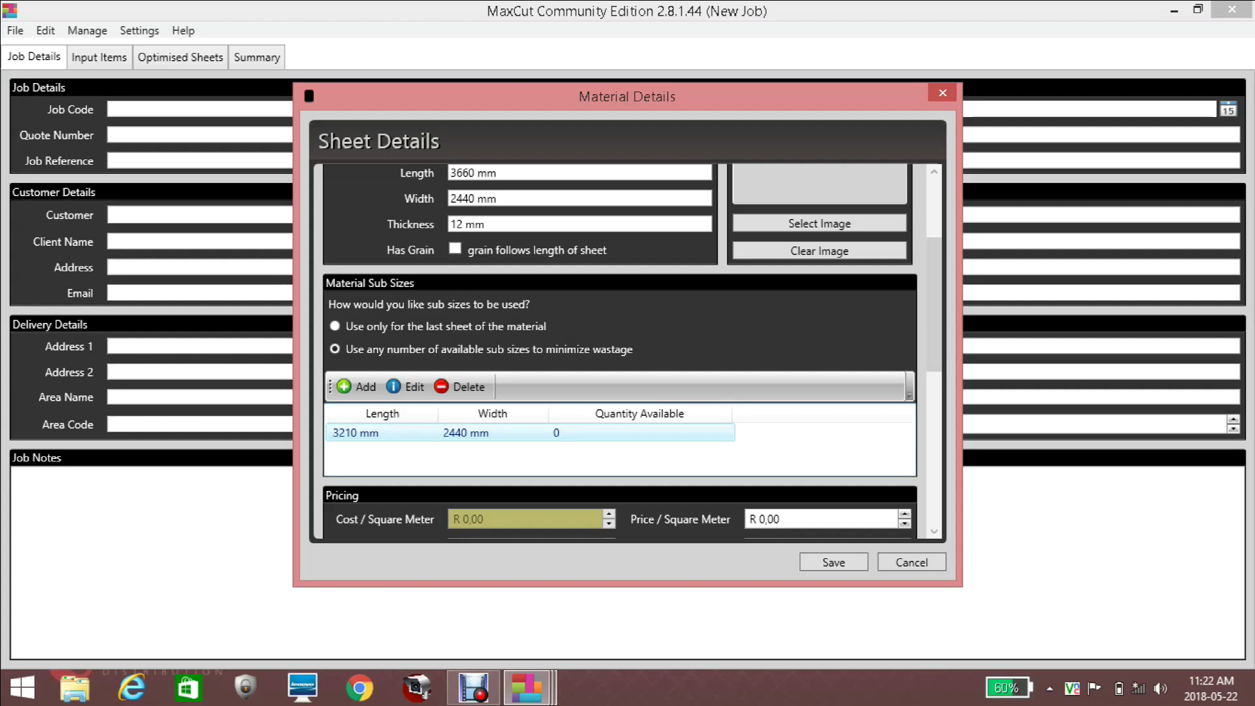
pyautogui.click(823, 519)
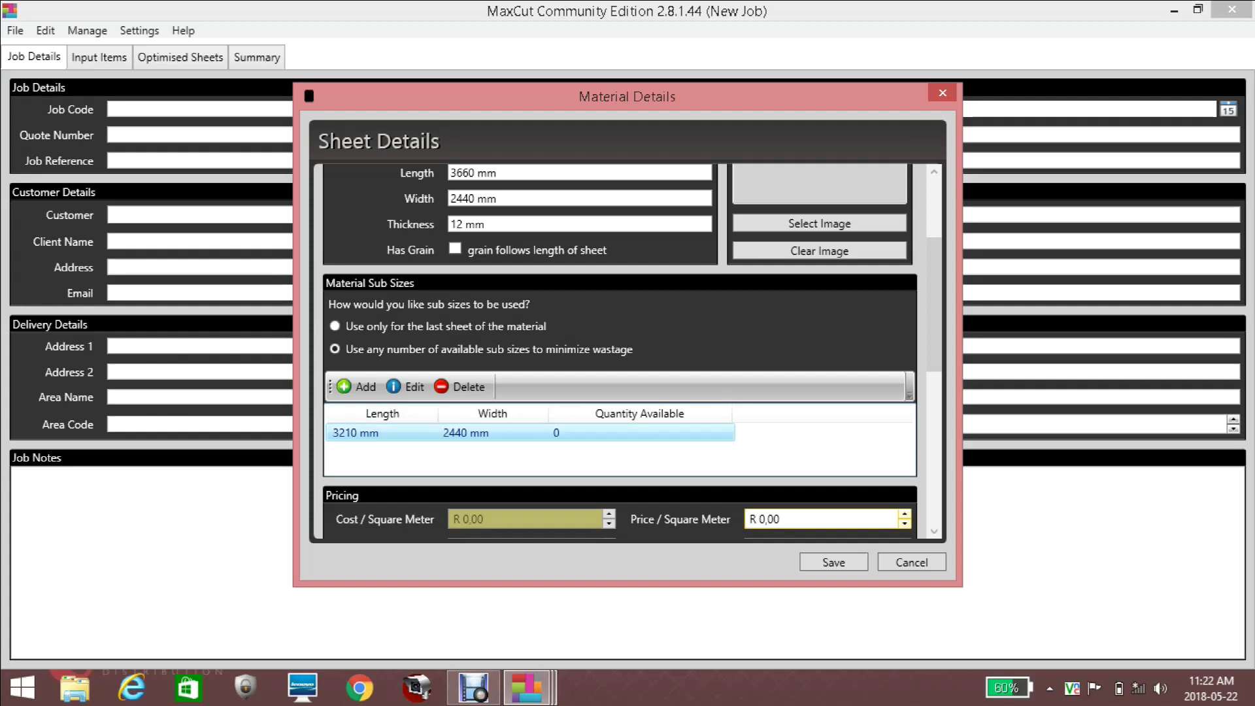
pyautogui.press('Tab')
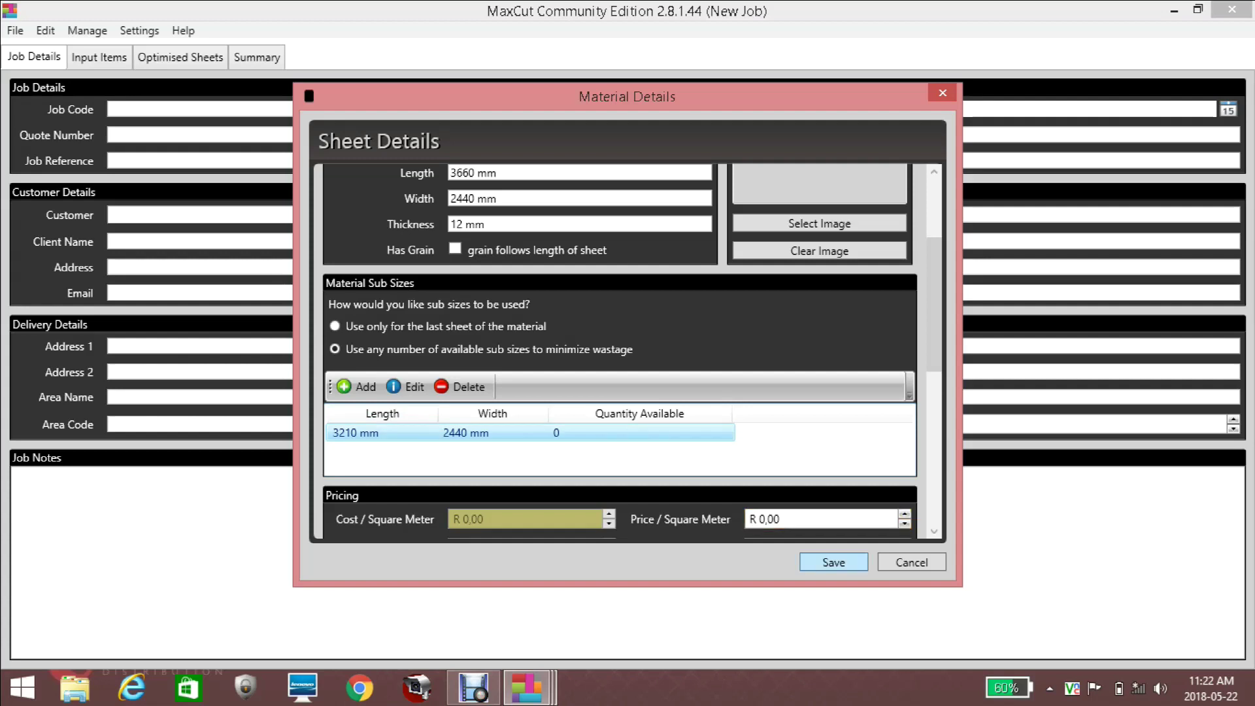
pyautogui.click(834, 562)
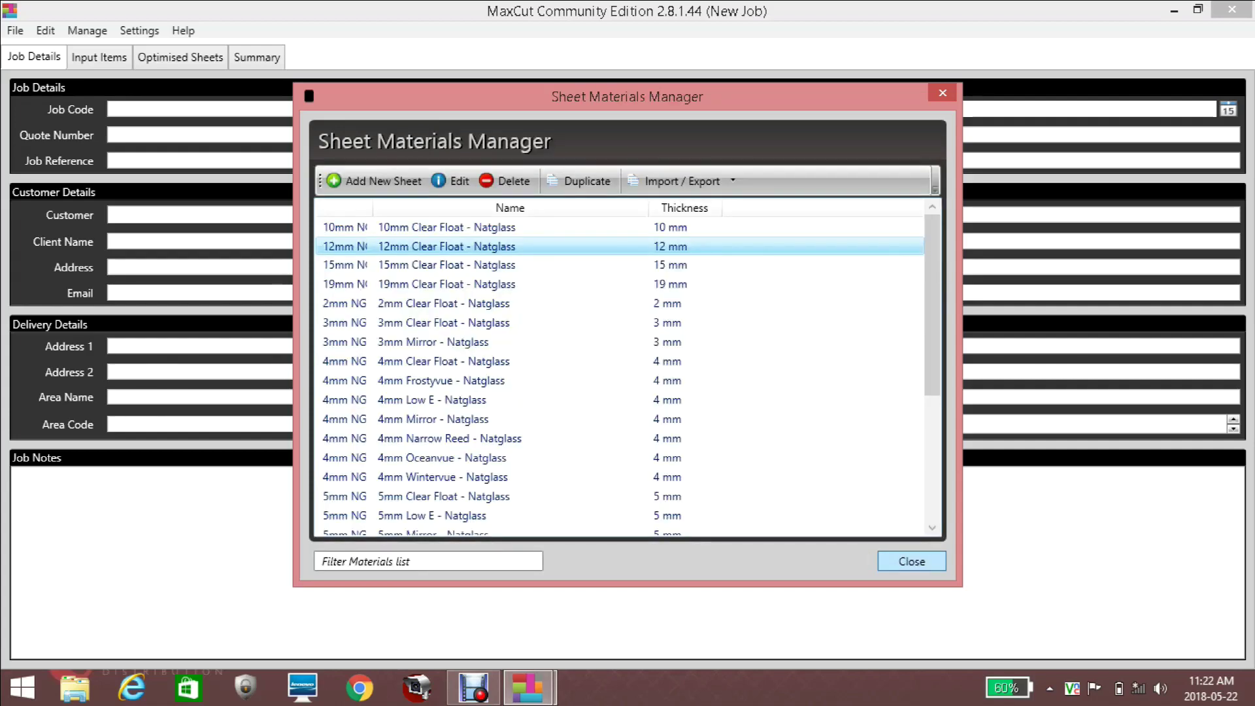
pyautogui.click(910, 638)
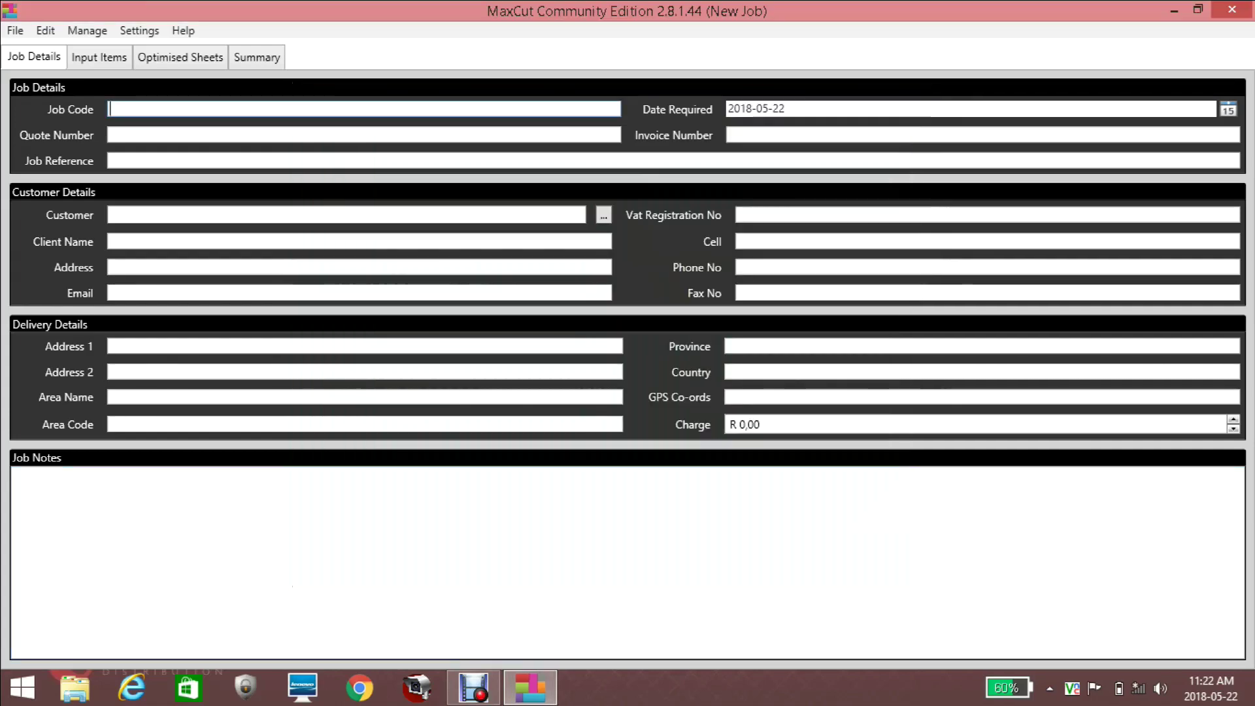